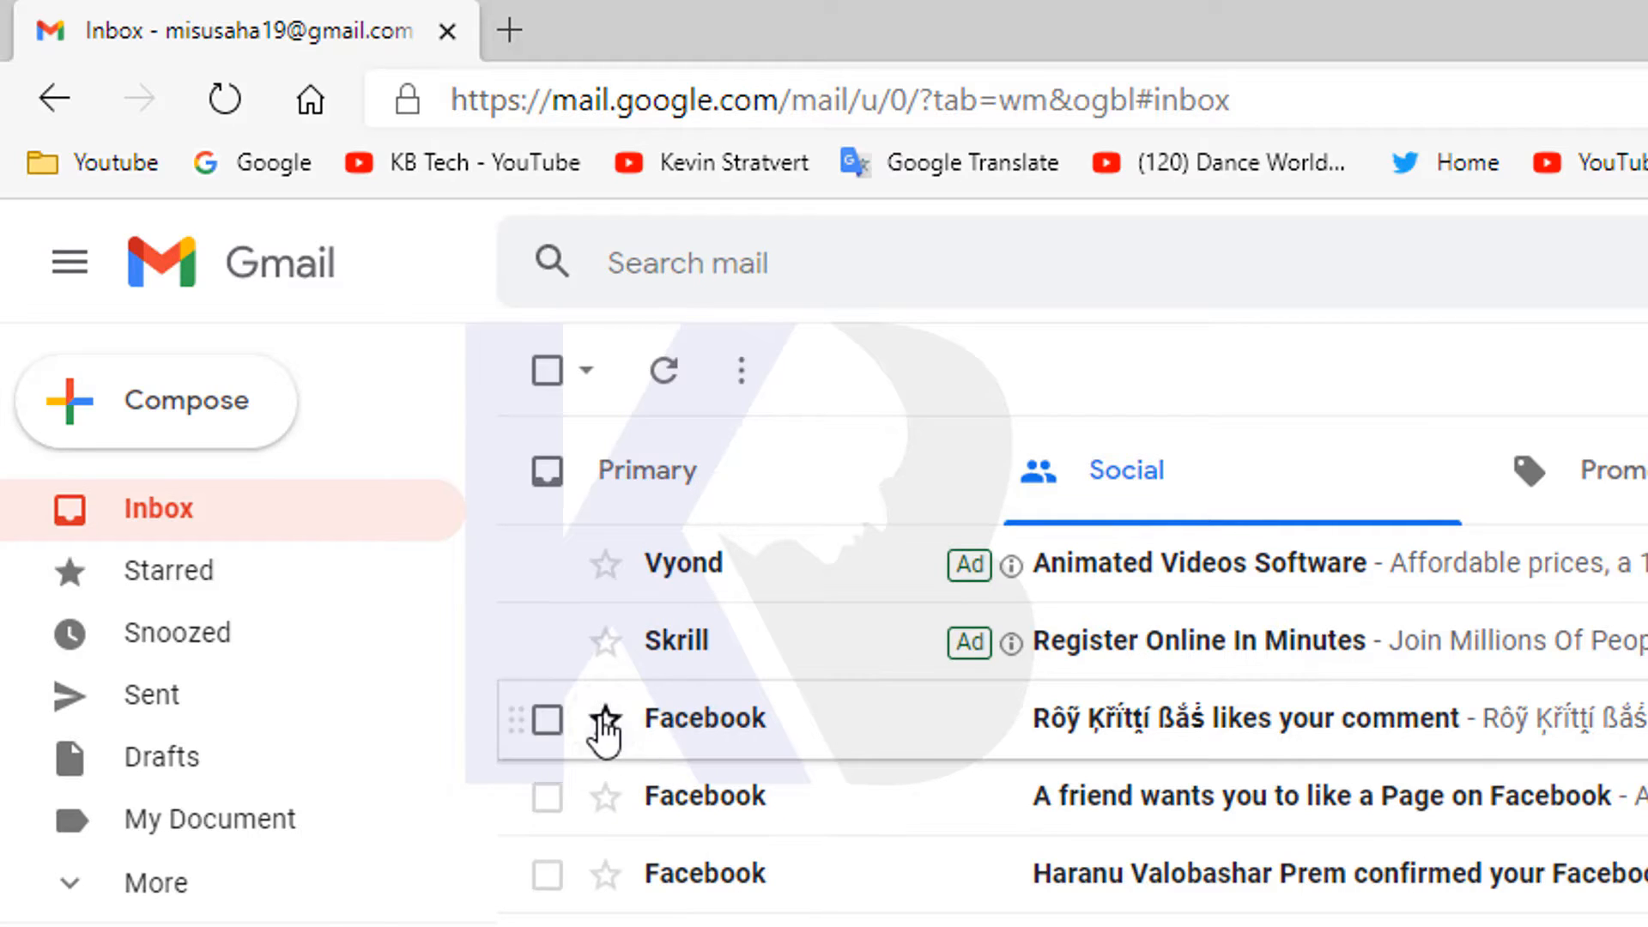
- Toggle the star of the first Facebook message in the Social category on and off, ending with it starred
left_click(606, 721)
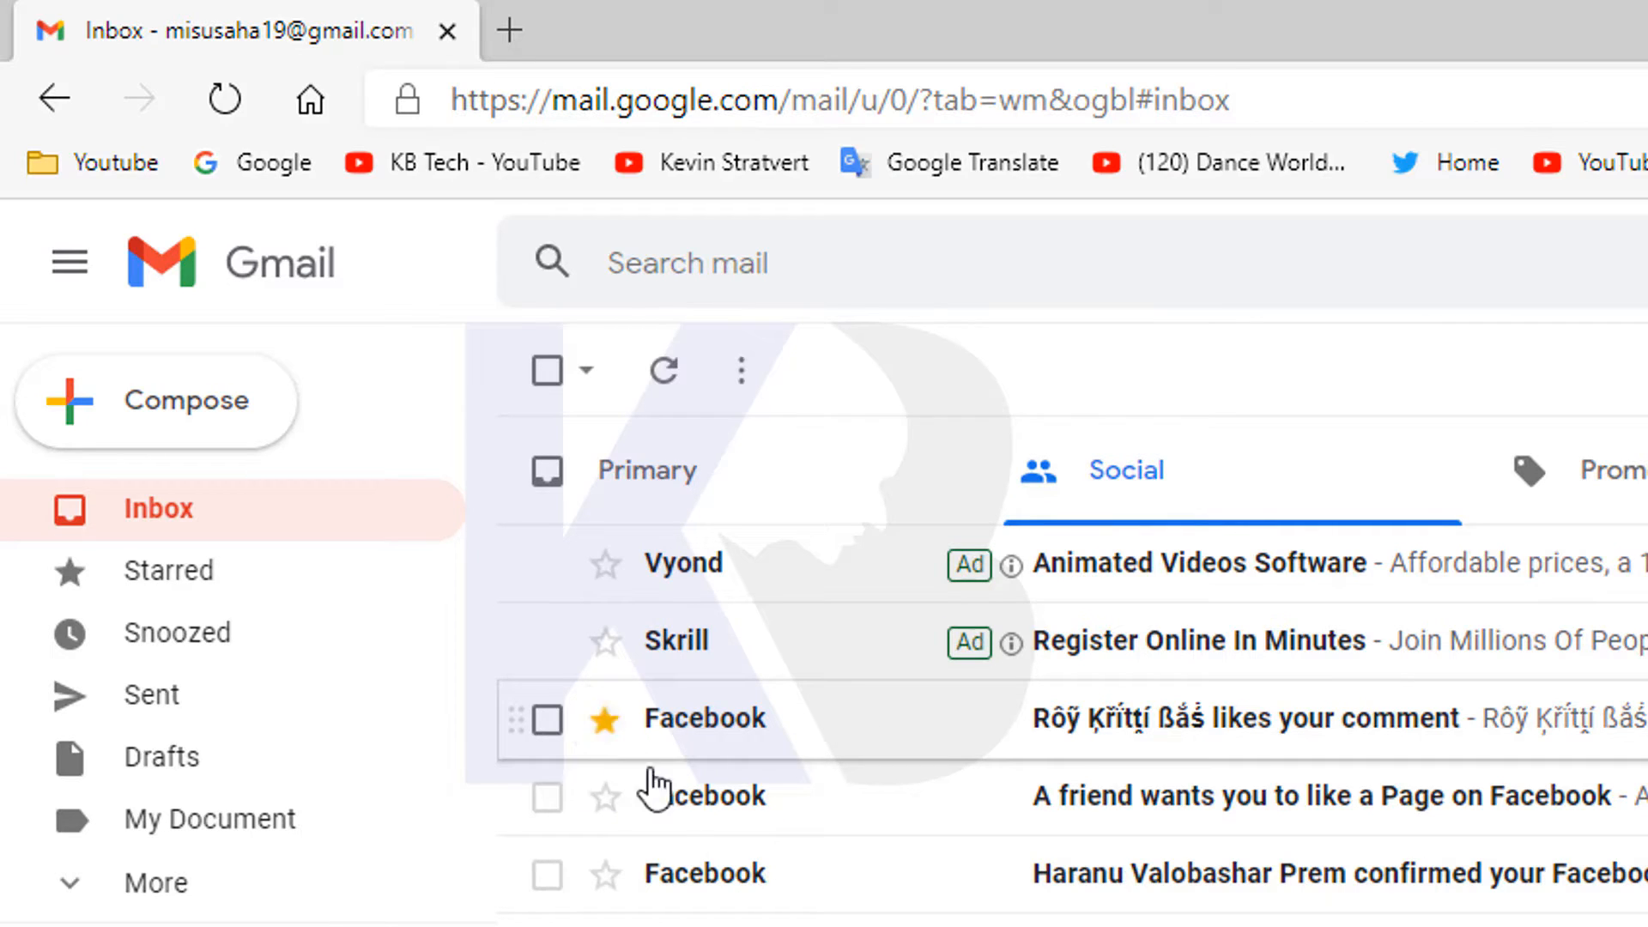
left_click(609, 726)
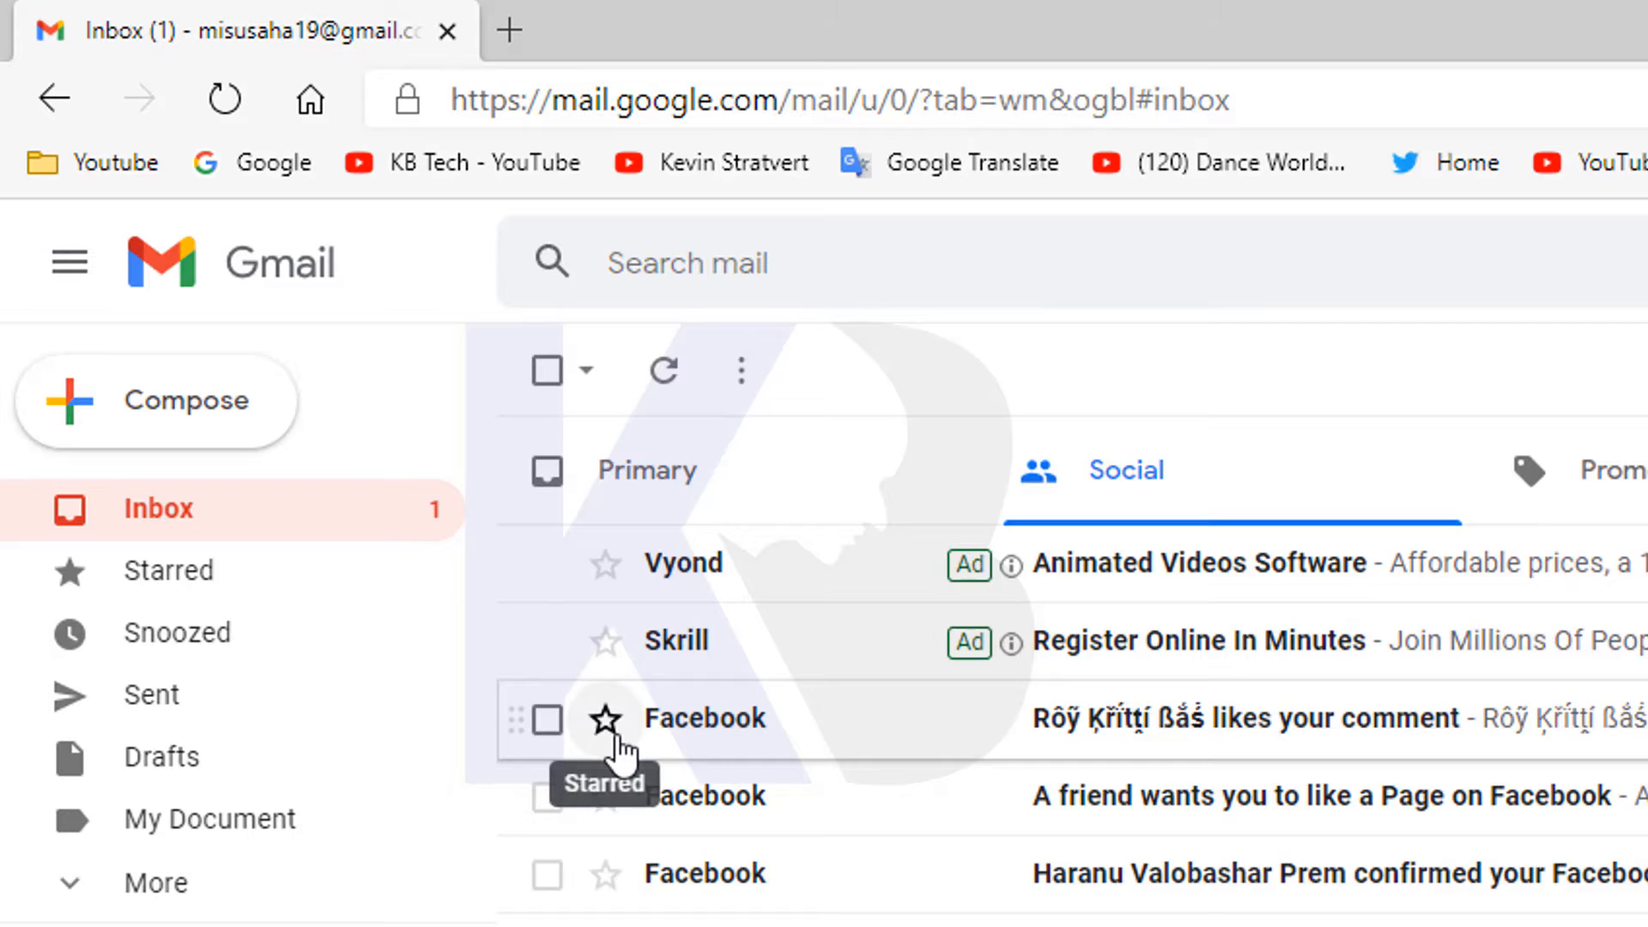
left_click(606, 723)
left_click(608, 728)
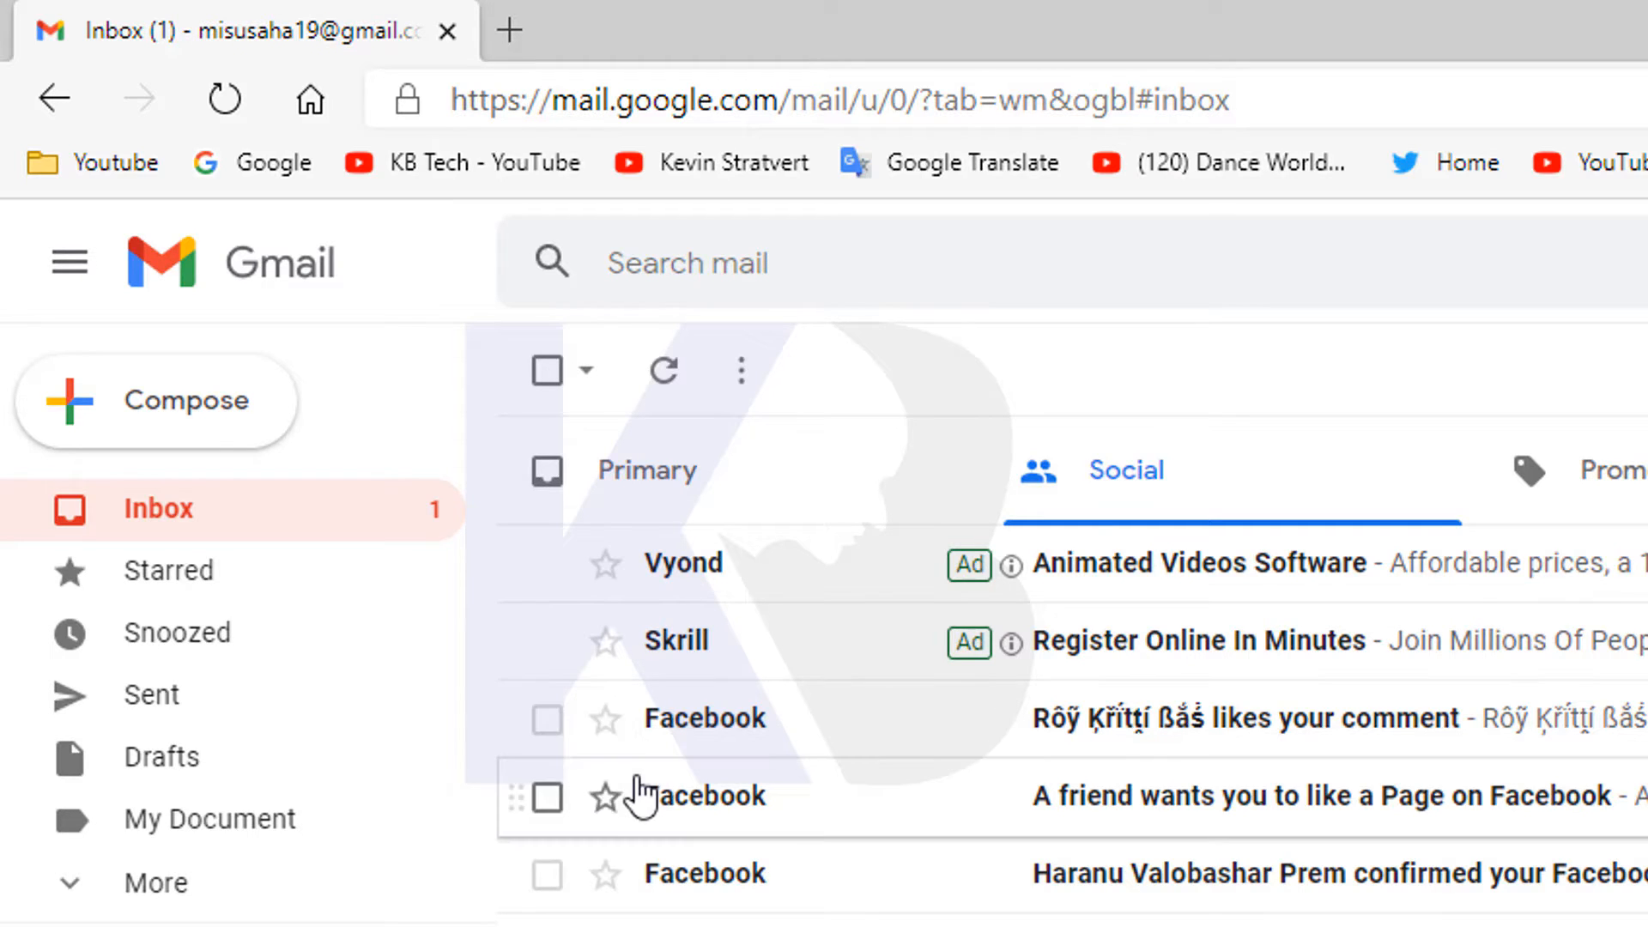
left_click(608, 728)
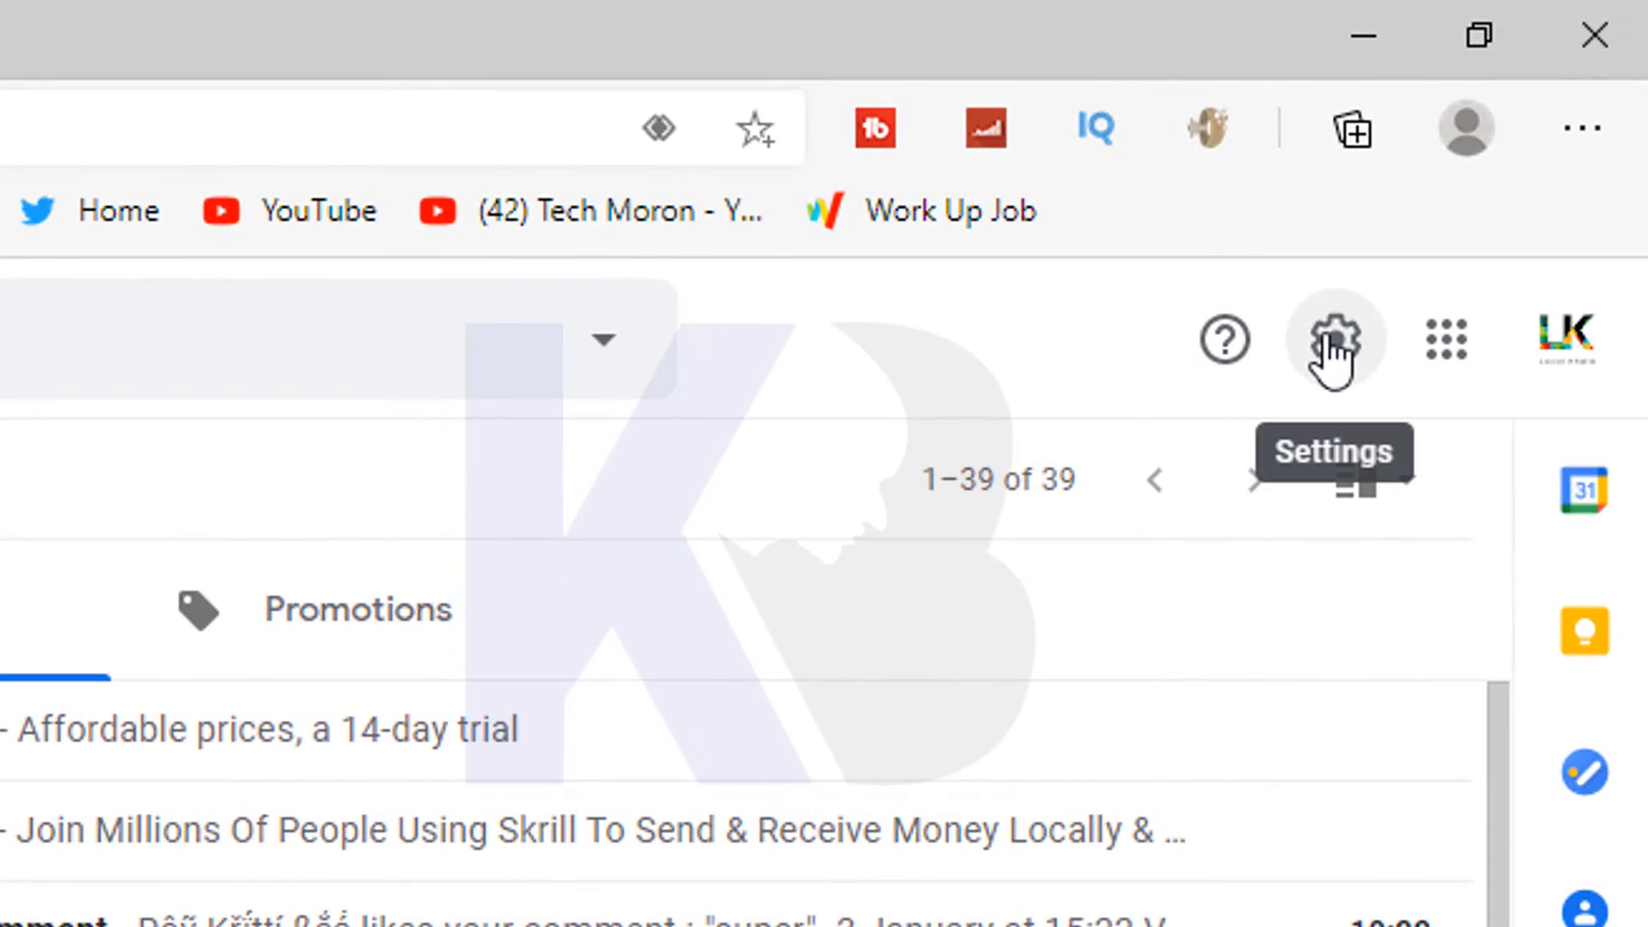
- Open the full General settings and review the Stars section with its presets and its In use and Not in use lists
left_click(1333, 343)
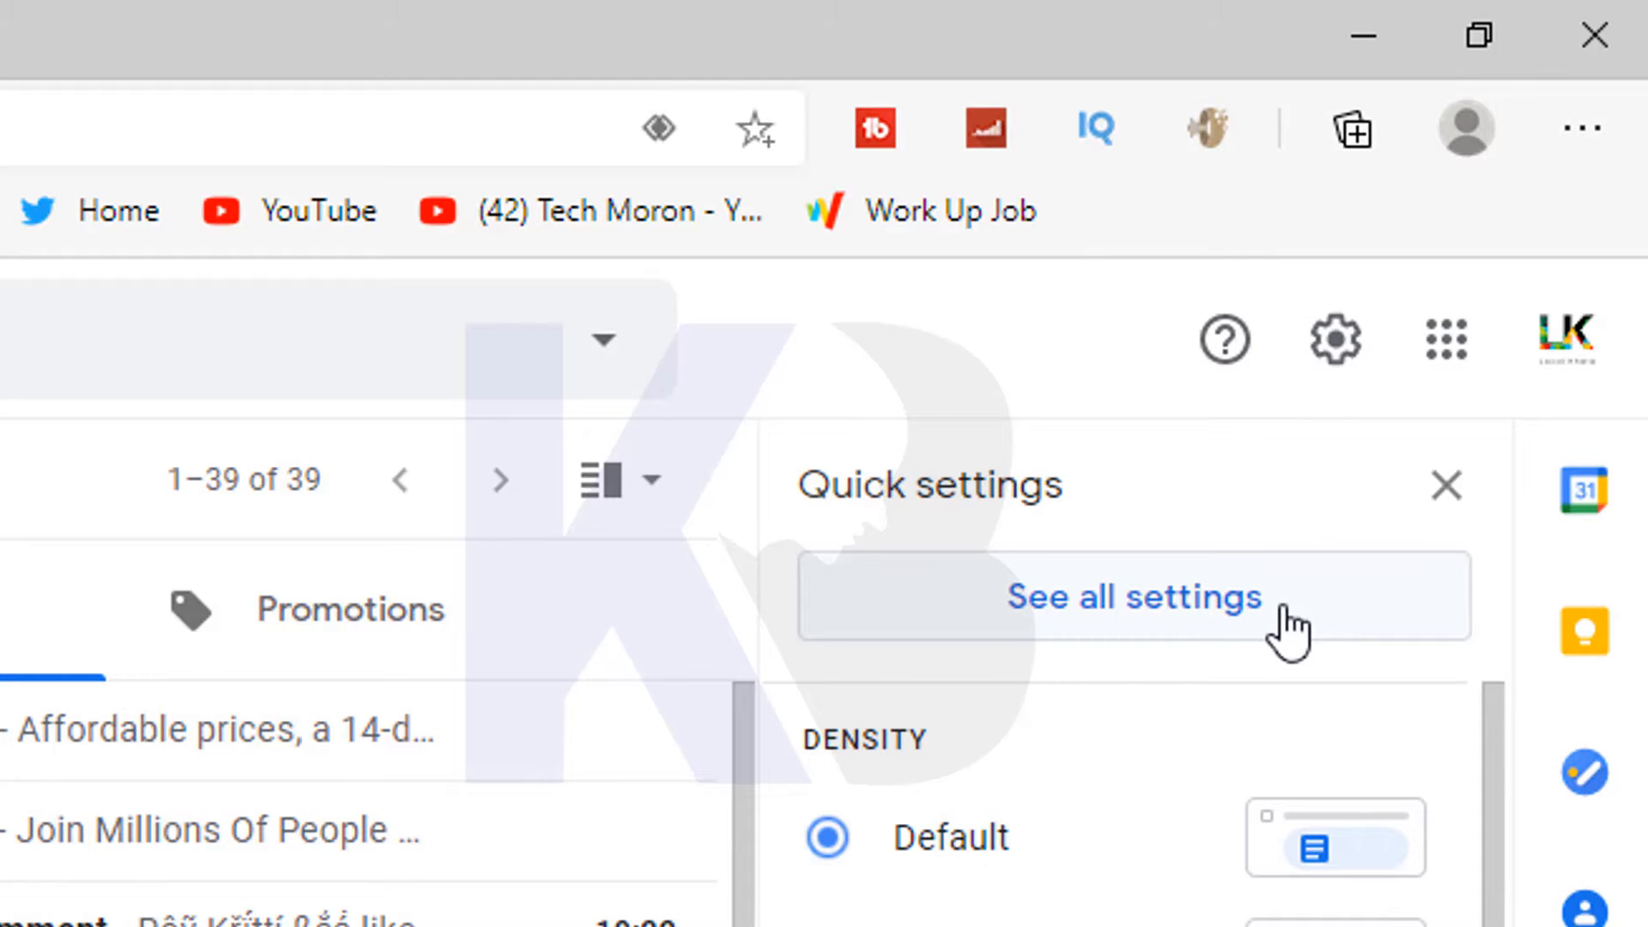
left_click(1262, 633)
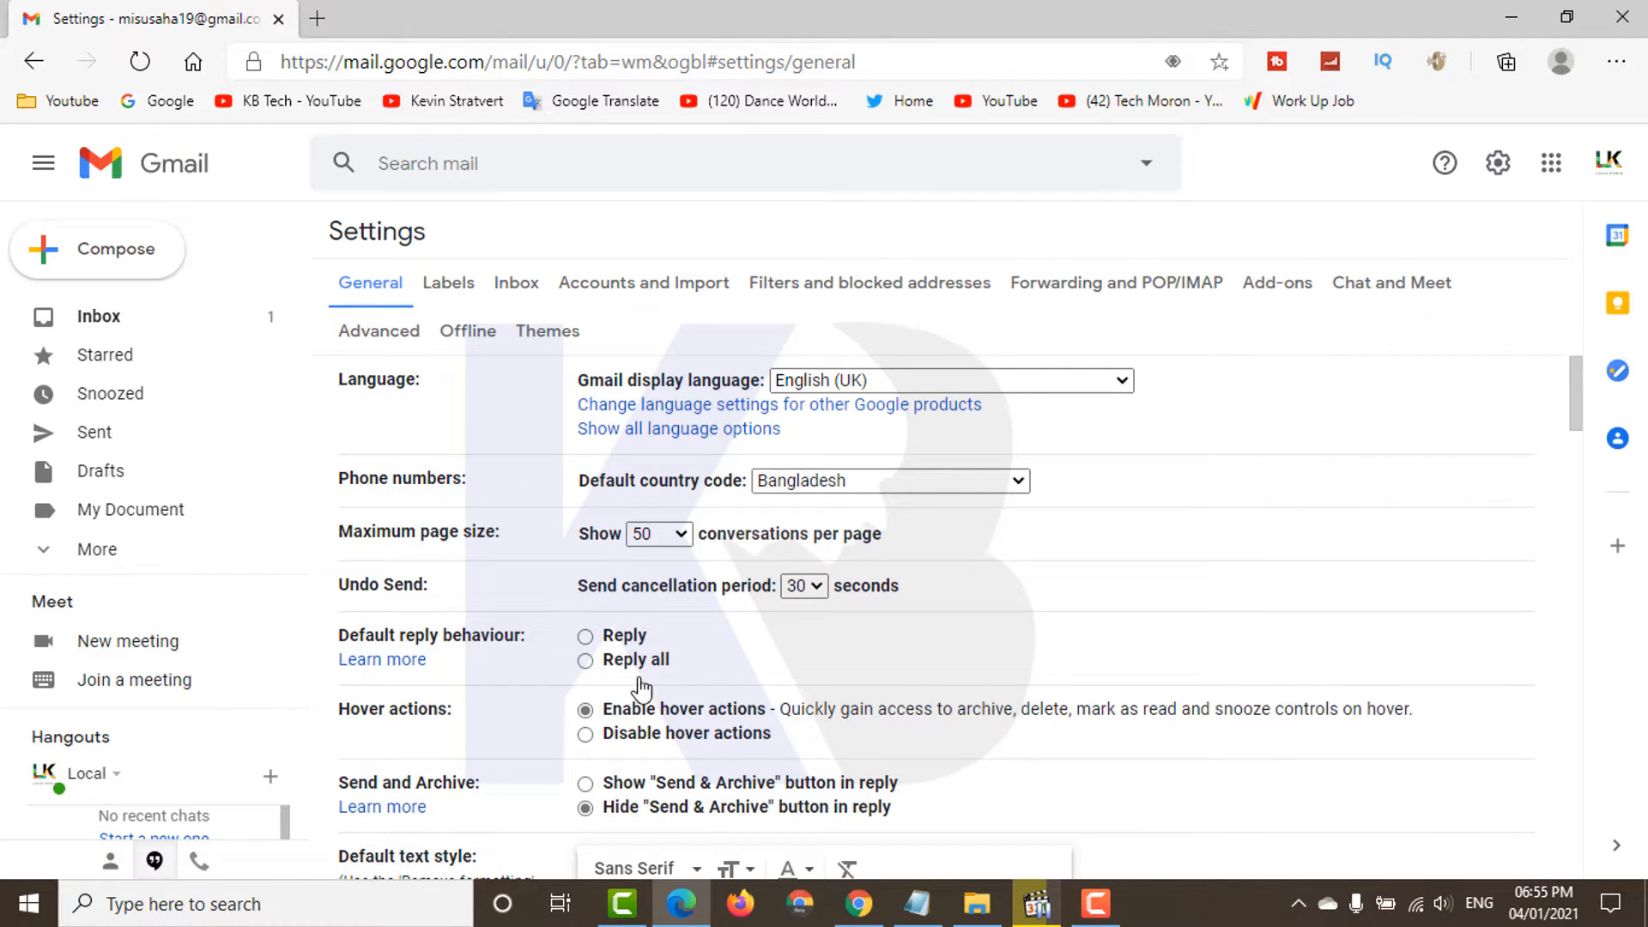
left_click_drag(1588, 396, 1552, 662)
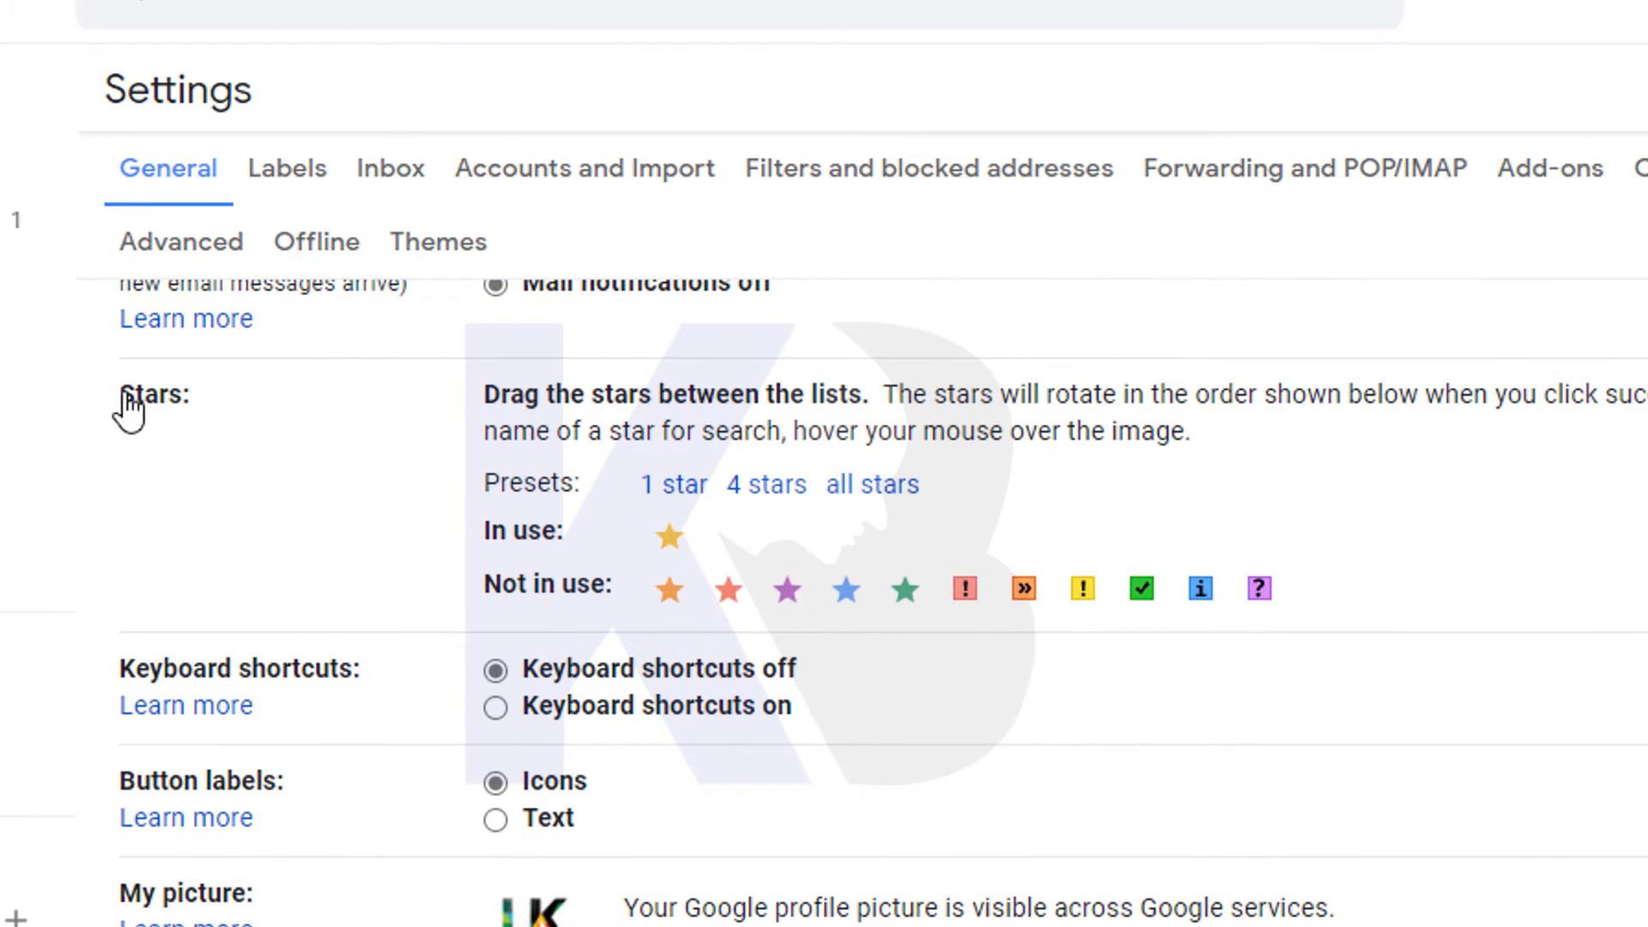
triple_click(137, 397)
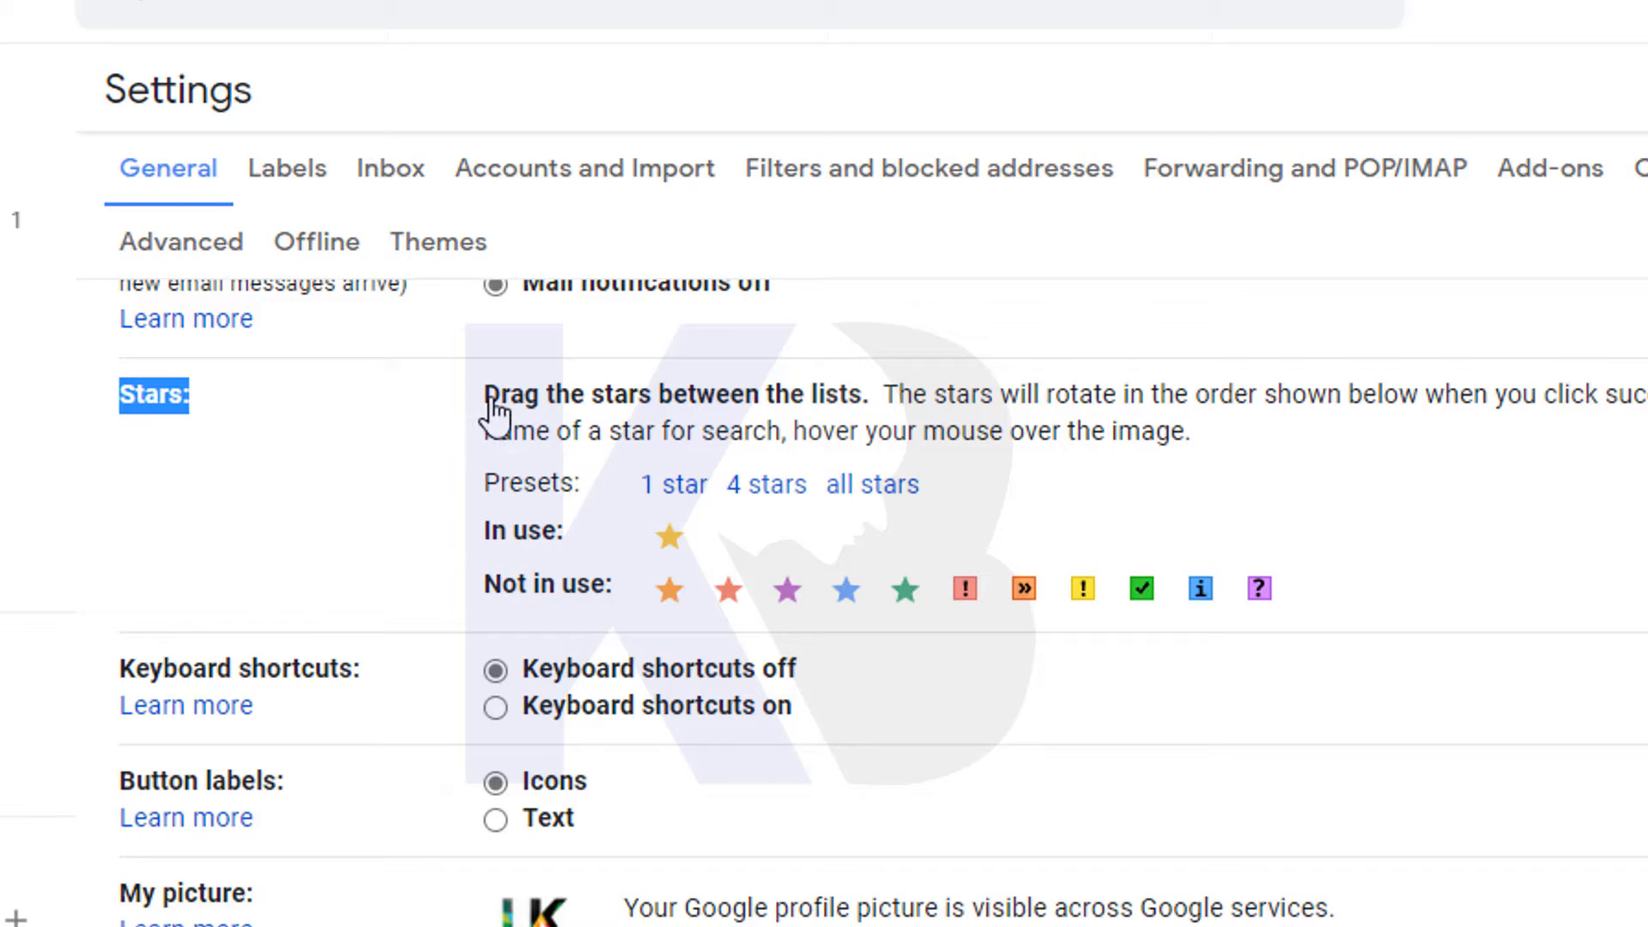
left_click_drag(492, 402, 883, 414)
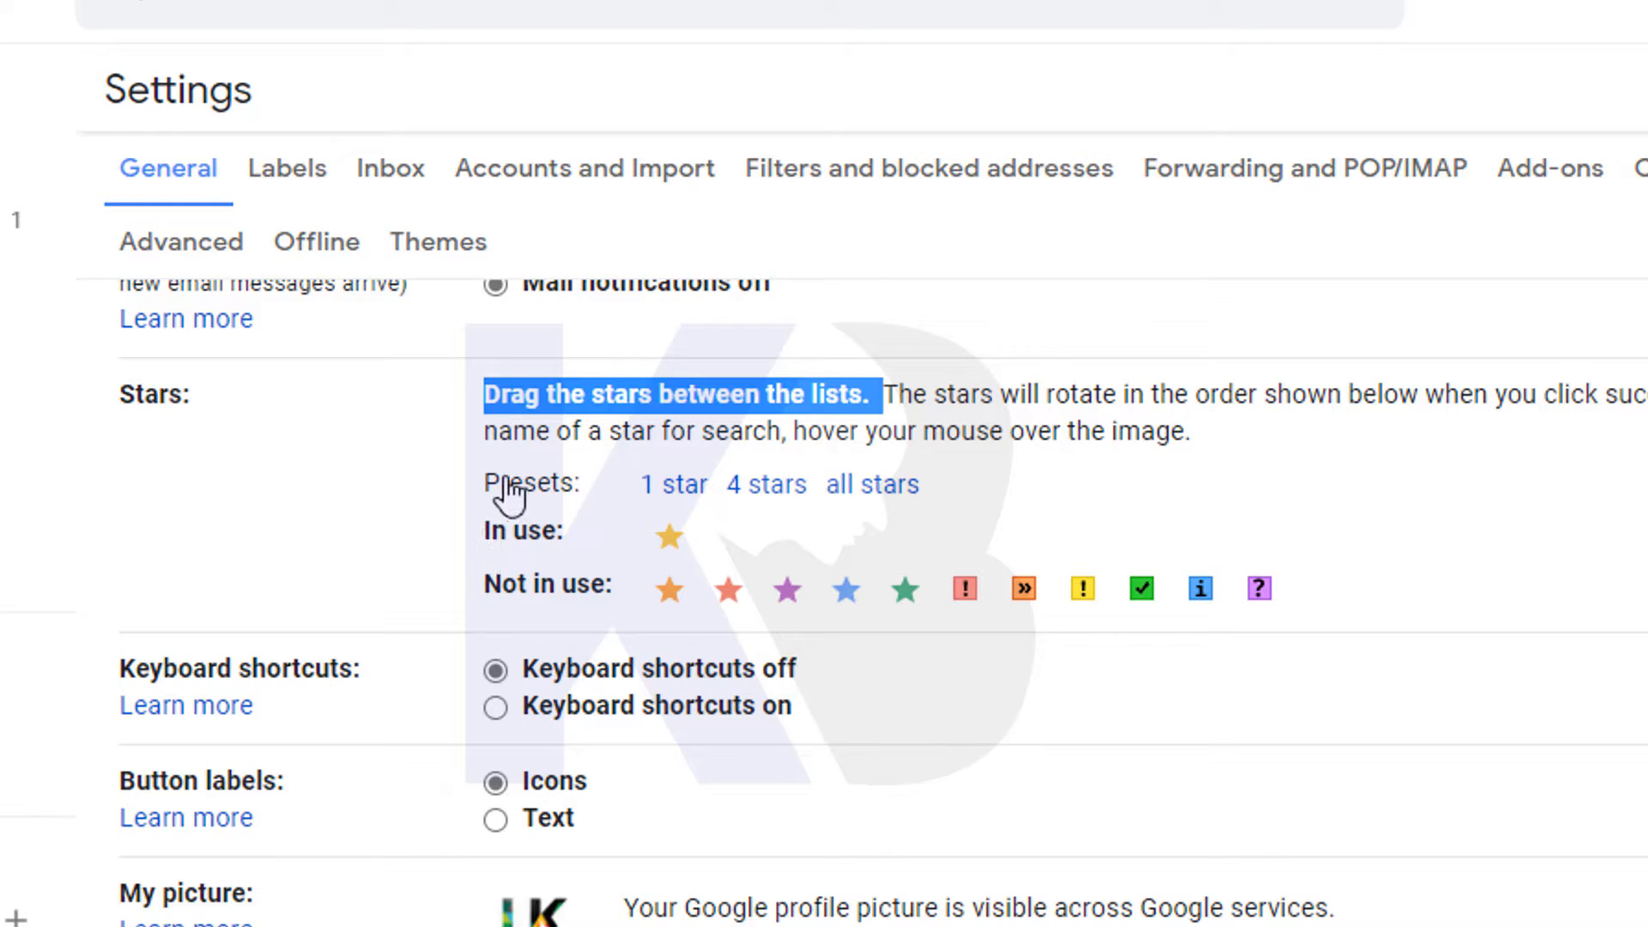
left_click_drag(490, 494, 579, 496)
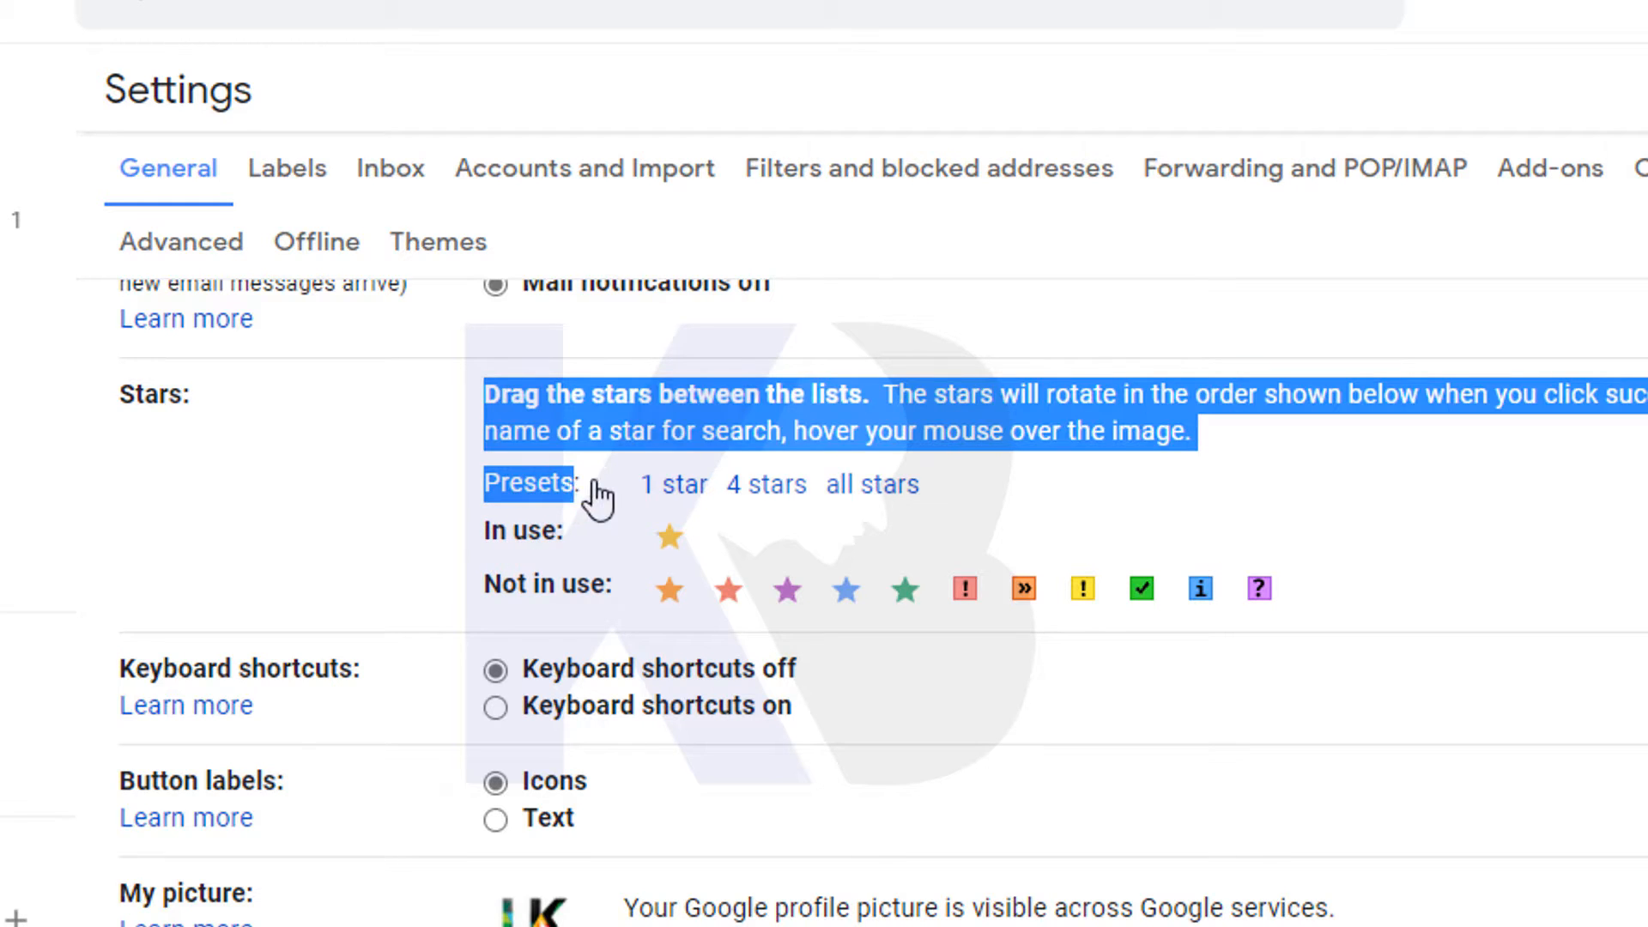
left_click(620, 496)
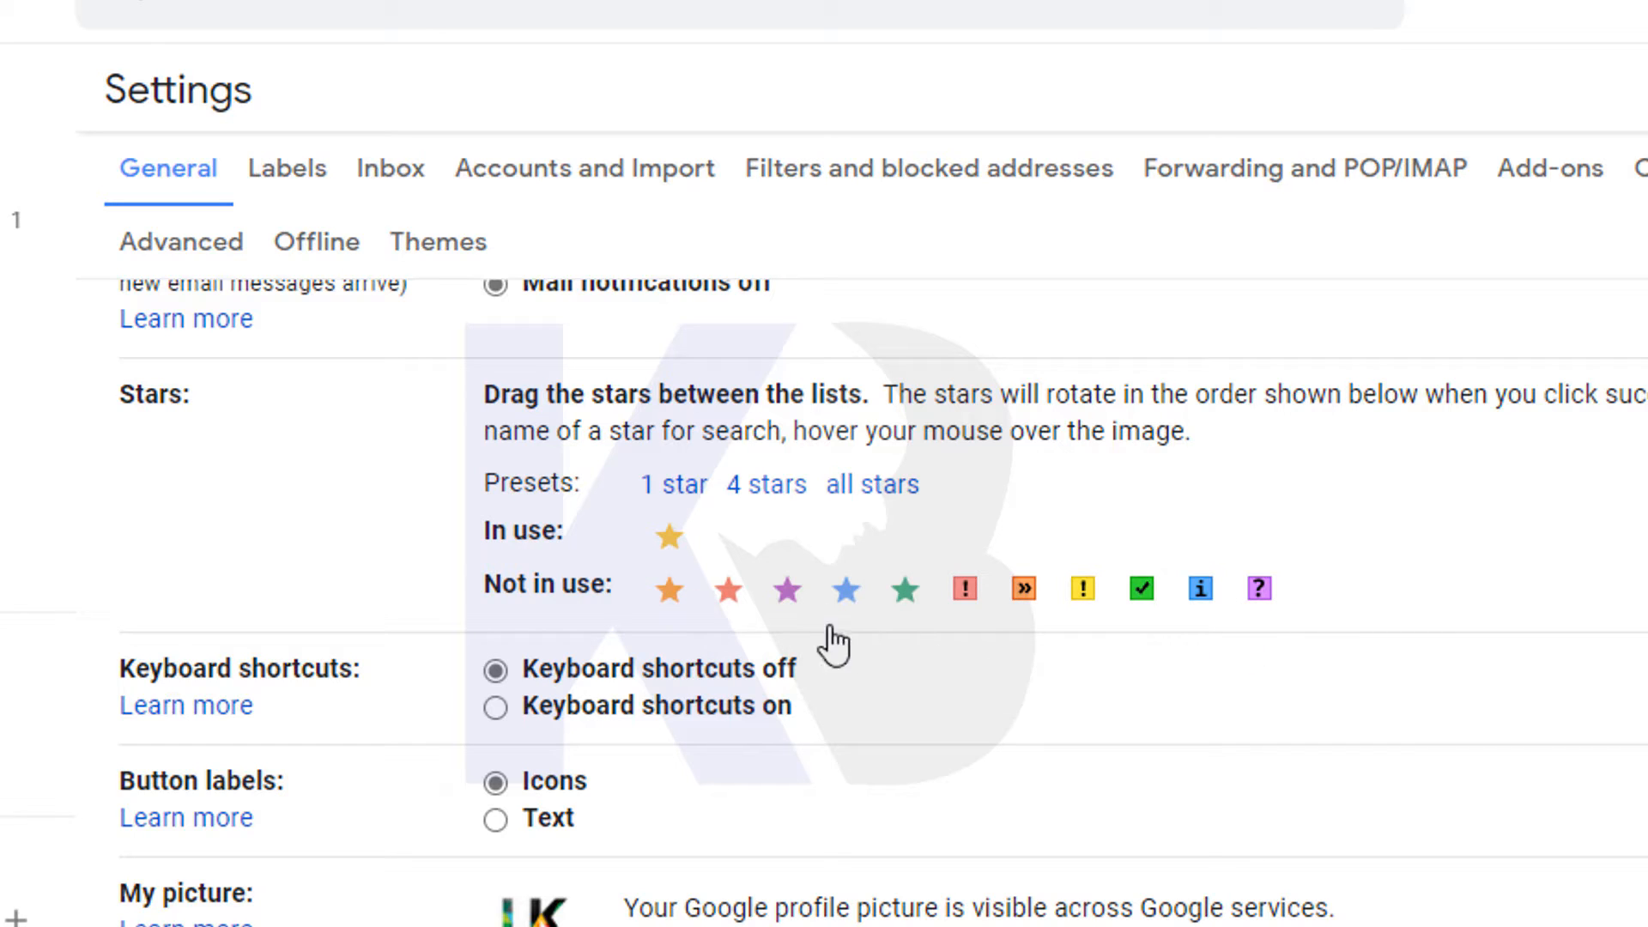
- Try moving the purple and yellow stars between the In use and Not in use lists, and apply the all stars preset
left_click_drag(792, 603, 729, 556)
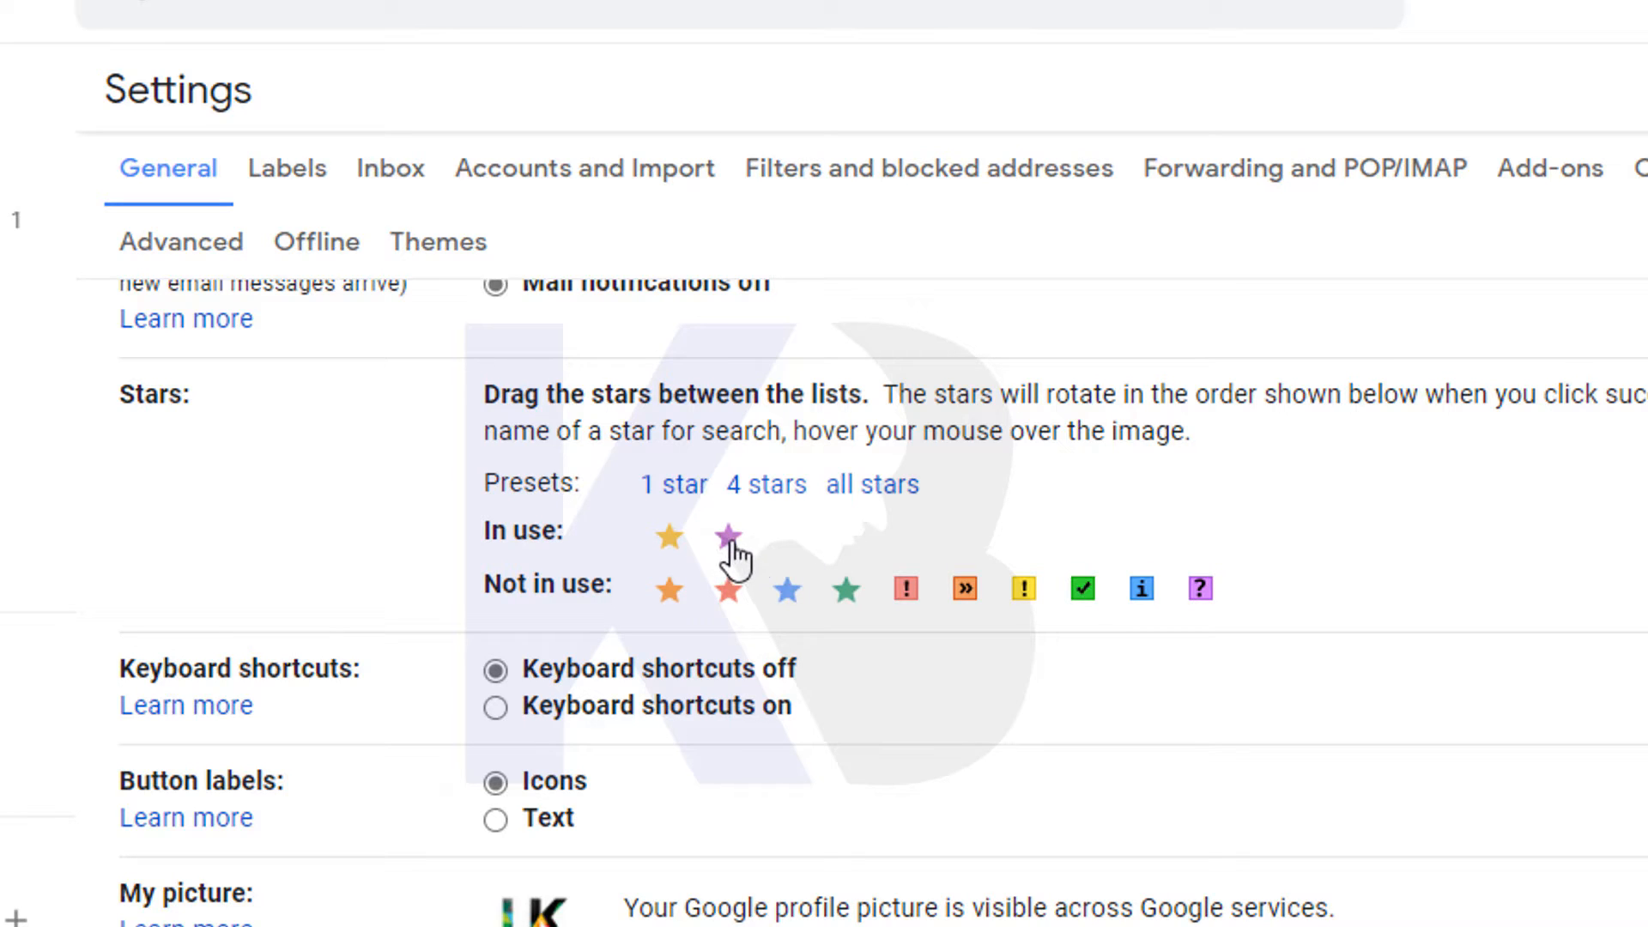
left_click_drag(897, 593, 832, 631)
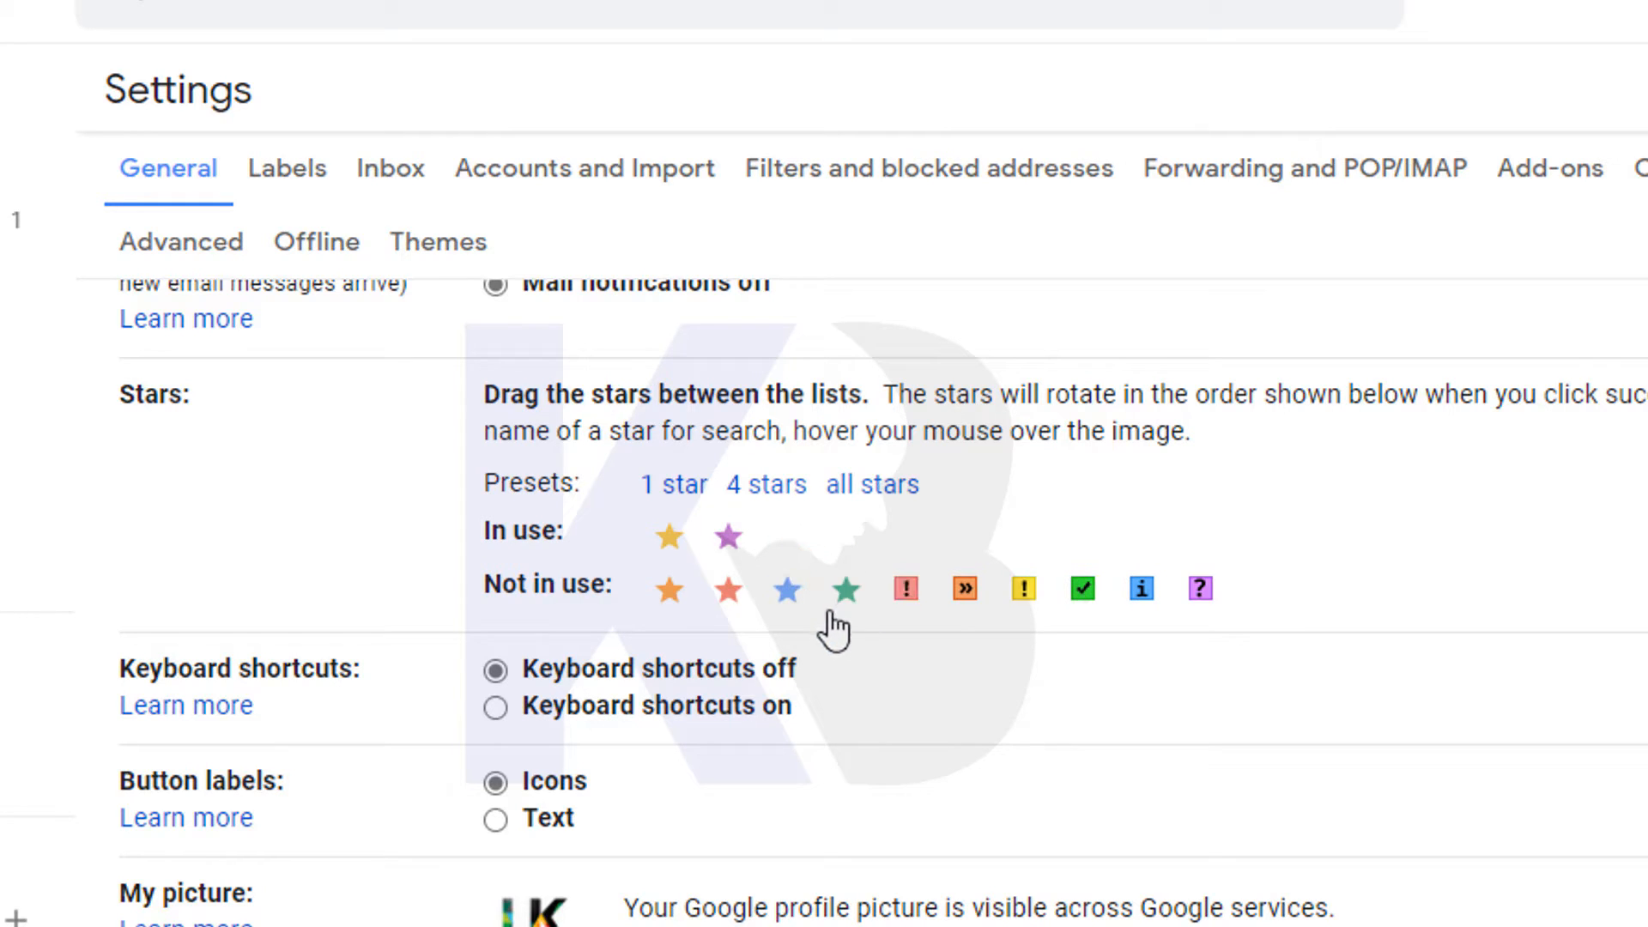
left_click_drag(729, 542, 789, 620)
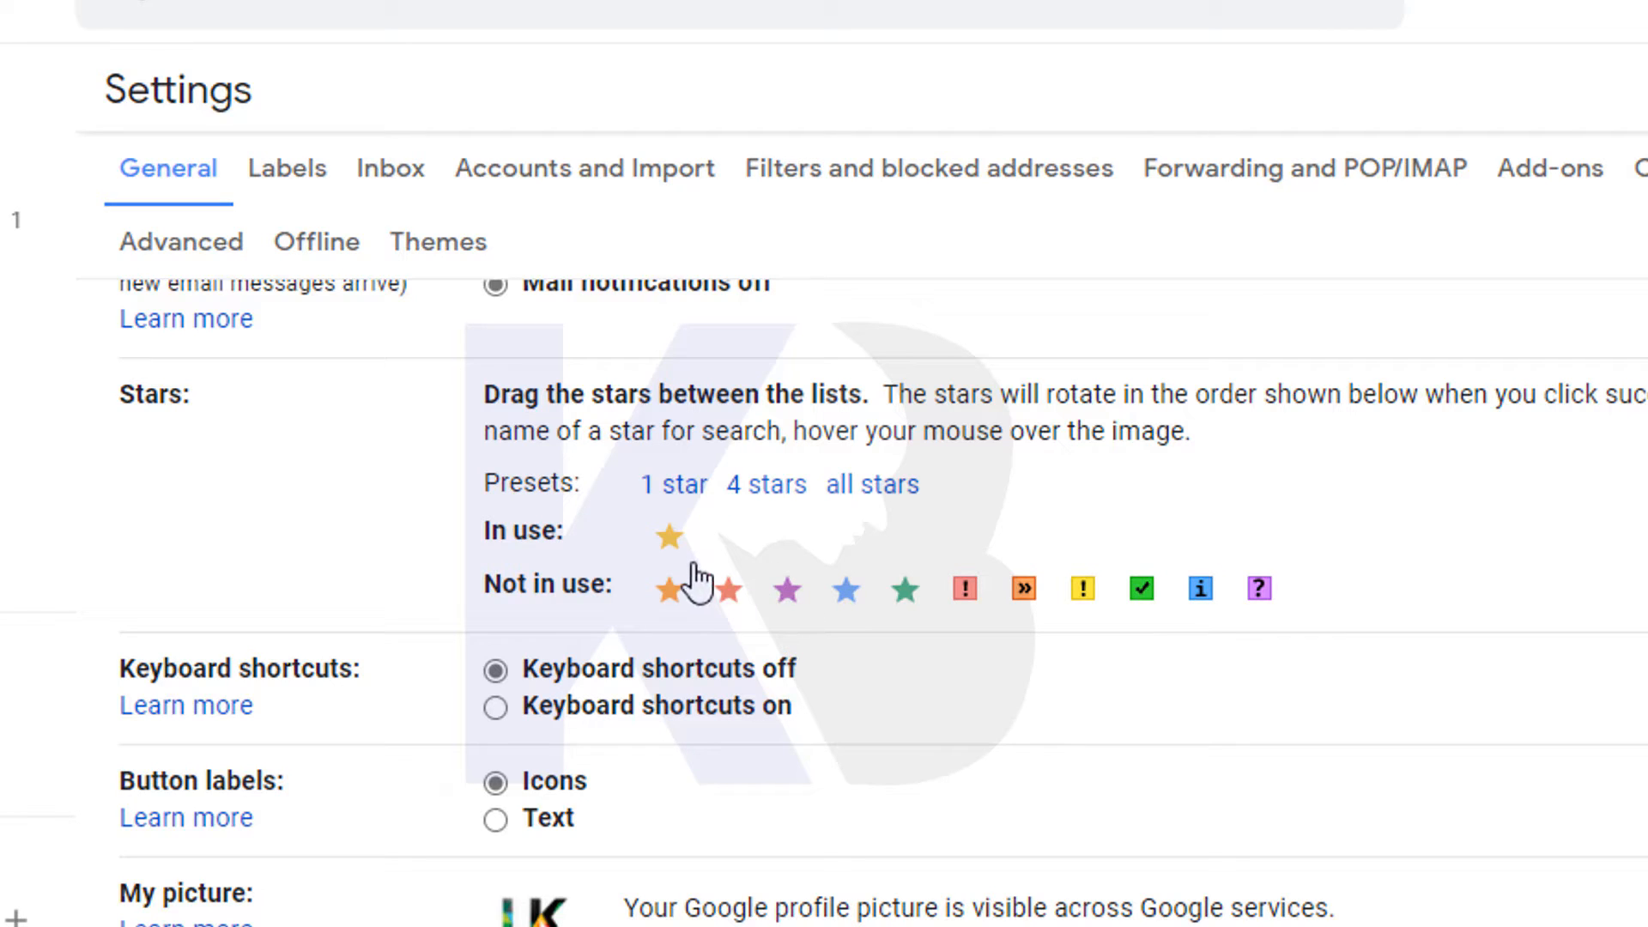
left_click_drag(682, 556, 709, 616)
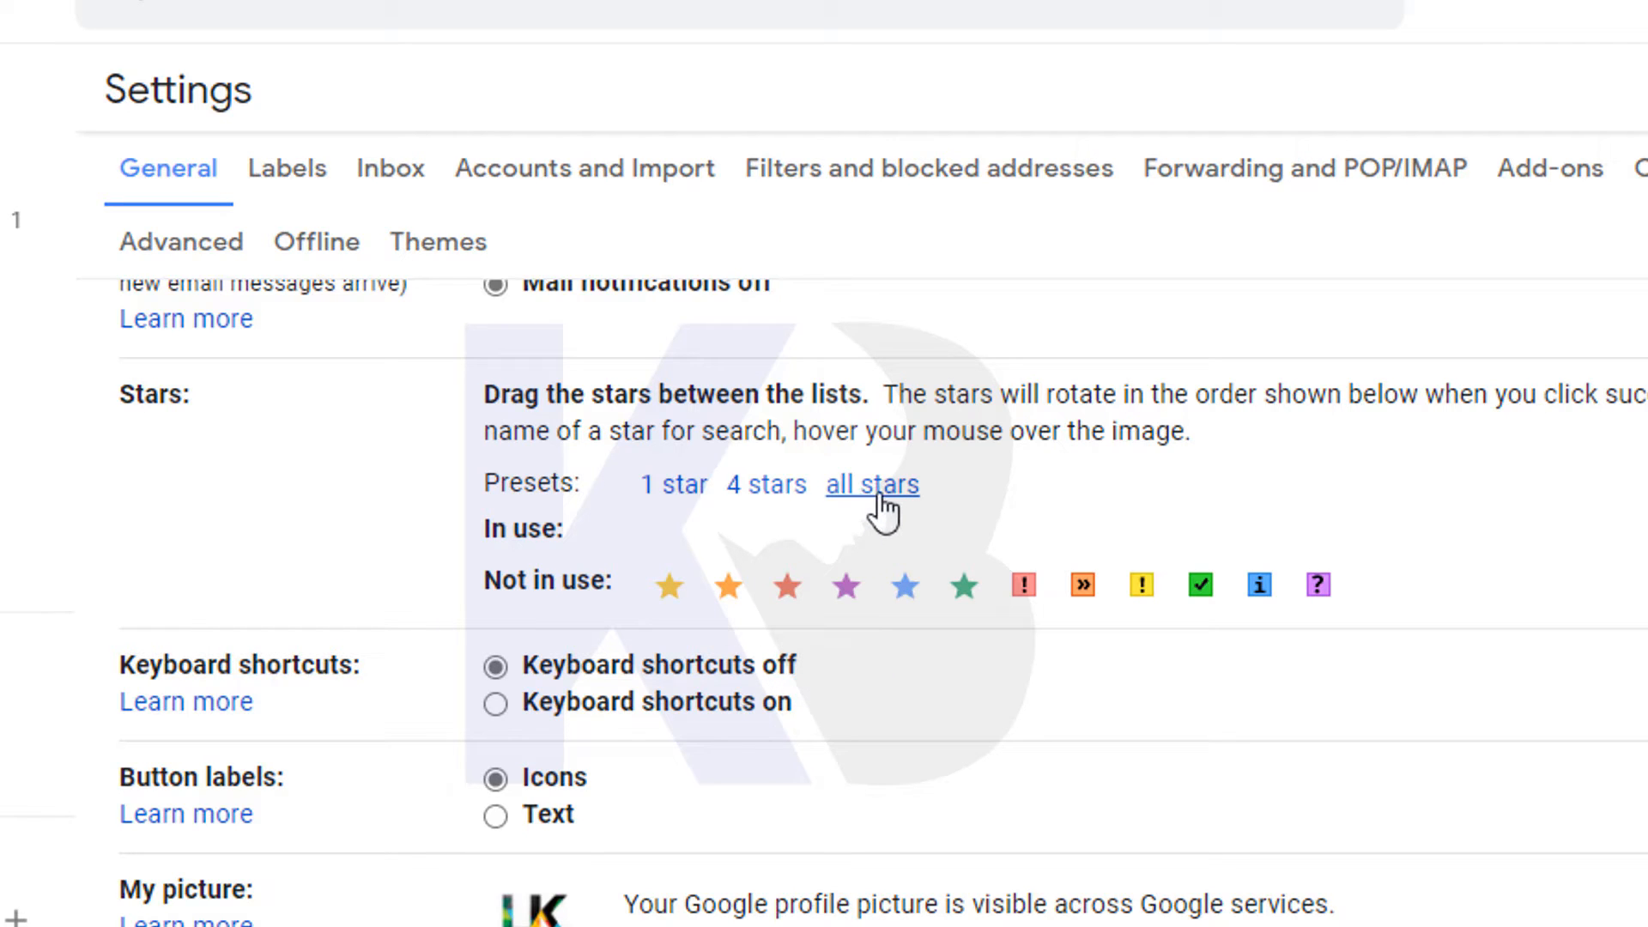
left_click(874, 493)
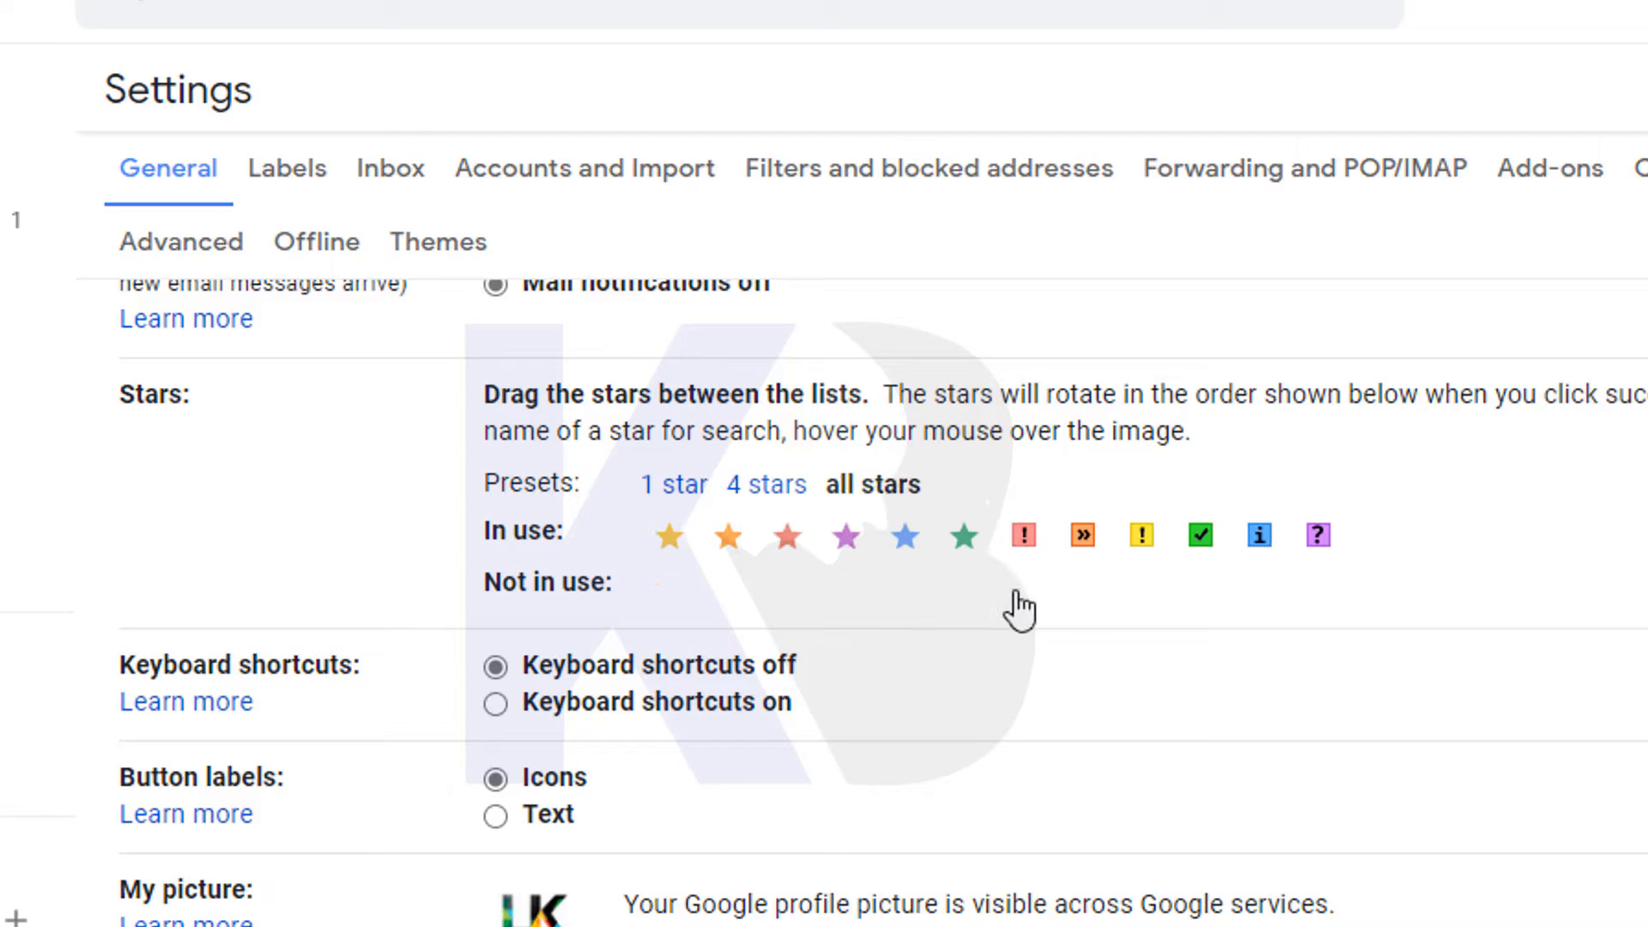
- Apply the 4 stars preset in the Stars section and save the settings changes
left_click(770, 496)
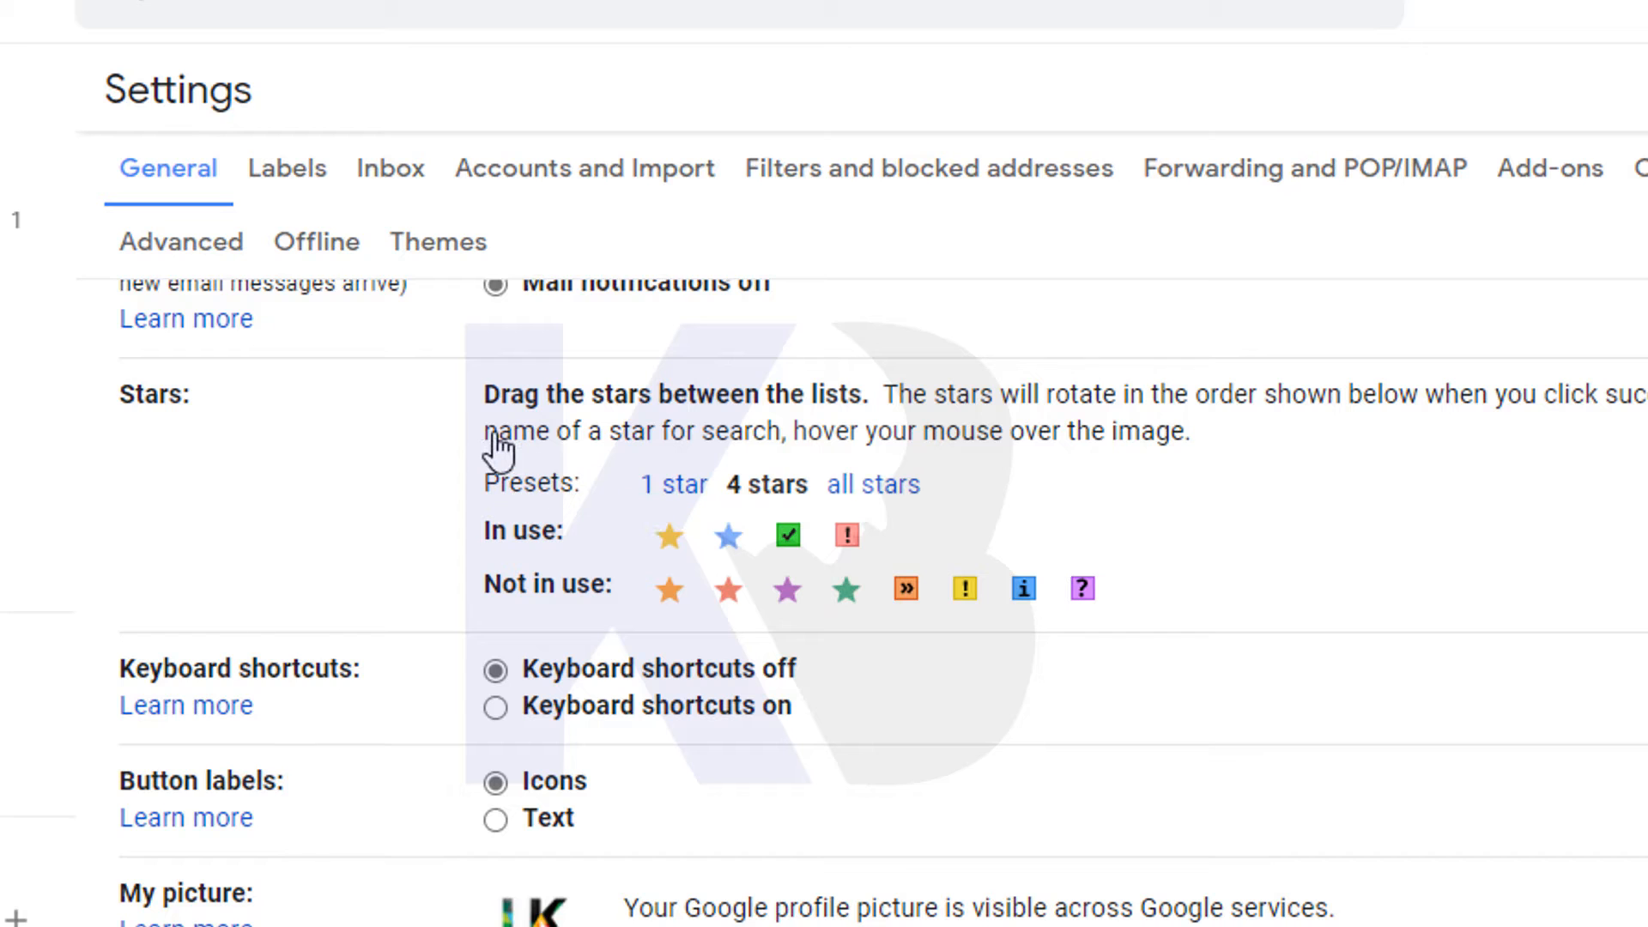
left_click_drag(486, 439, 1191, 464)
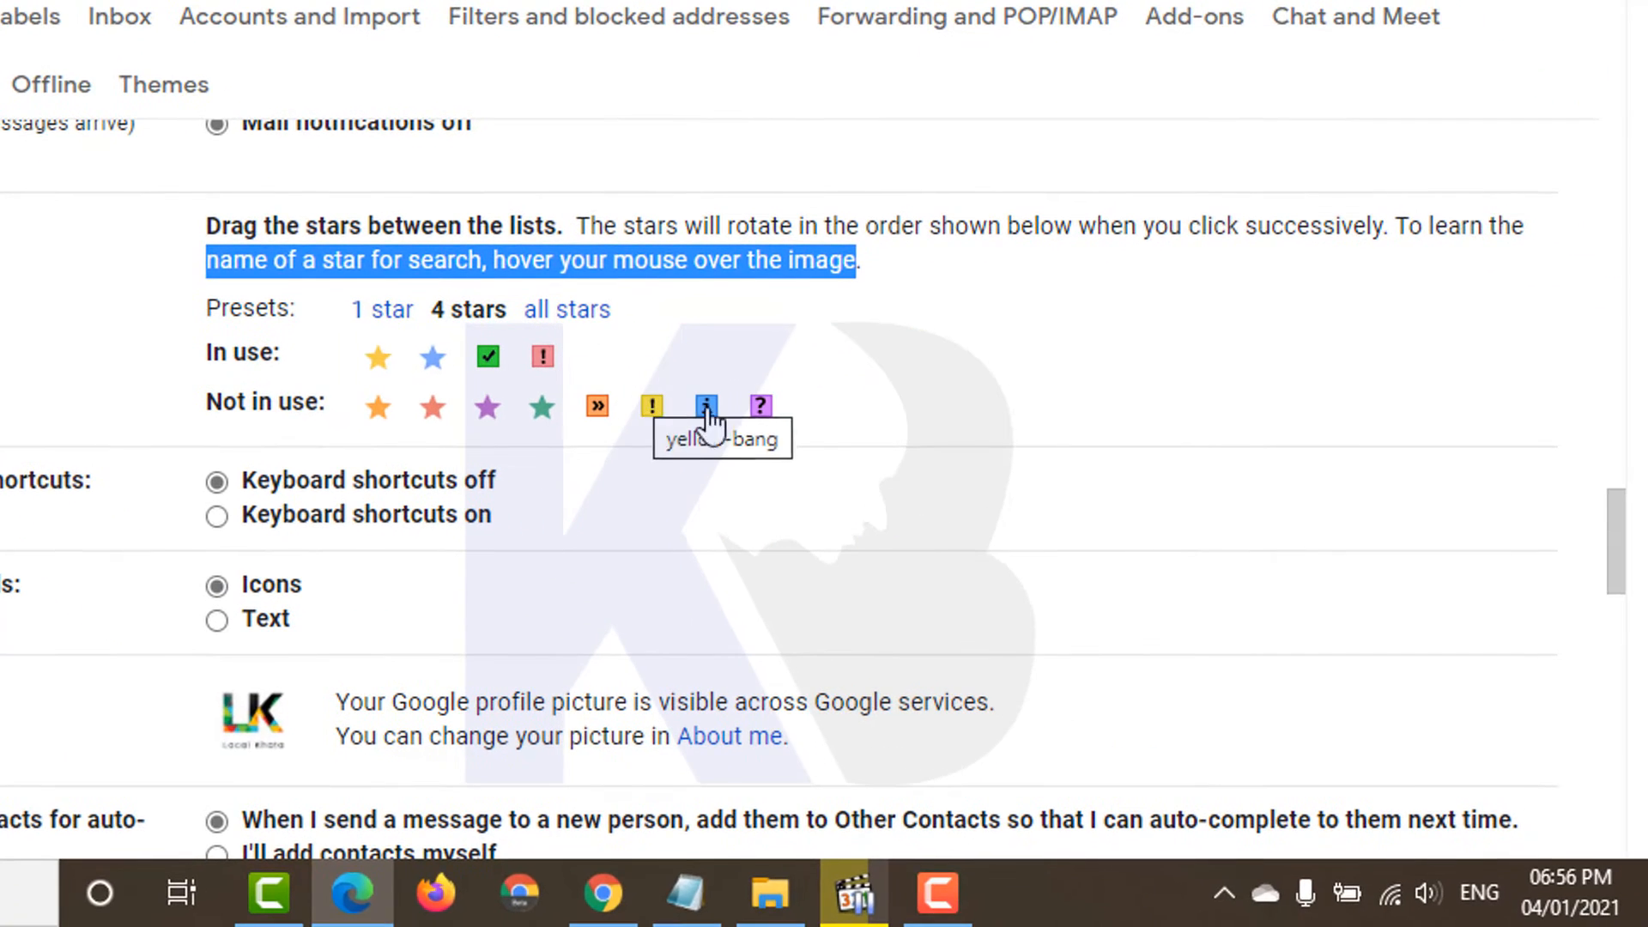
left_click(1018, 487)
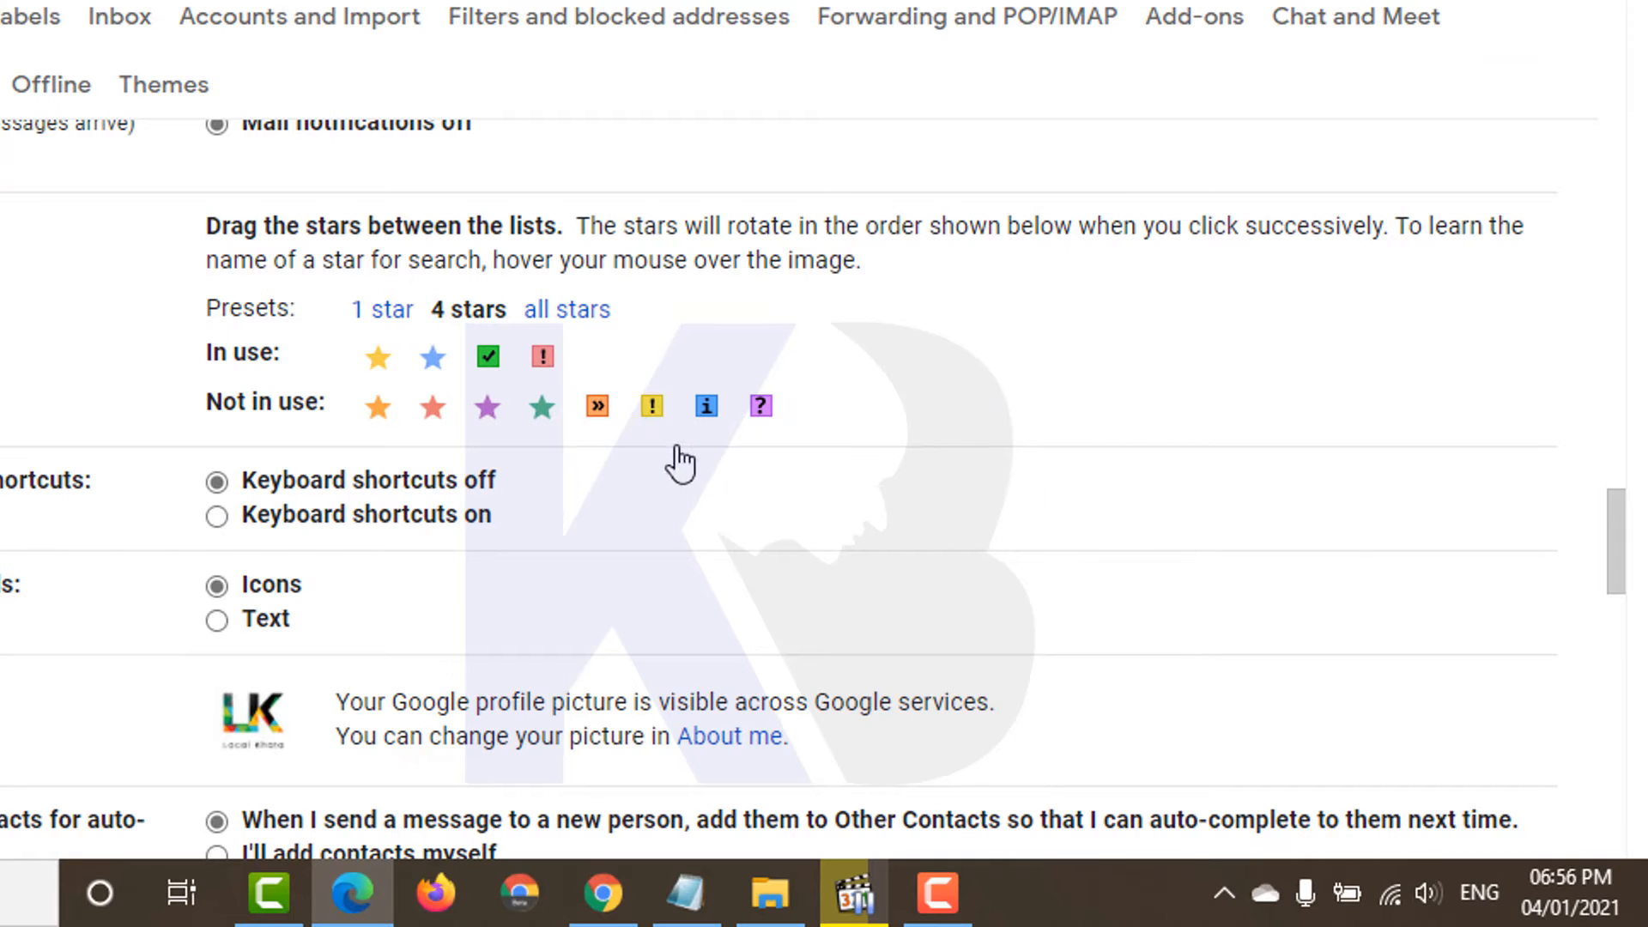
mouse_move(1617, 541)
left_mouse_down()
mouse_move(1618, 750)
mouse_move(1605, 832)
mouse_move(1583, 820)
left_mouse_up()
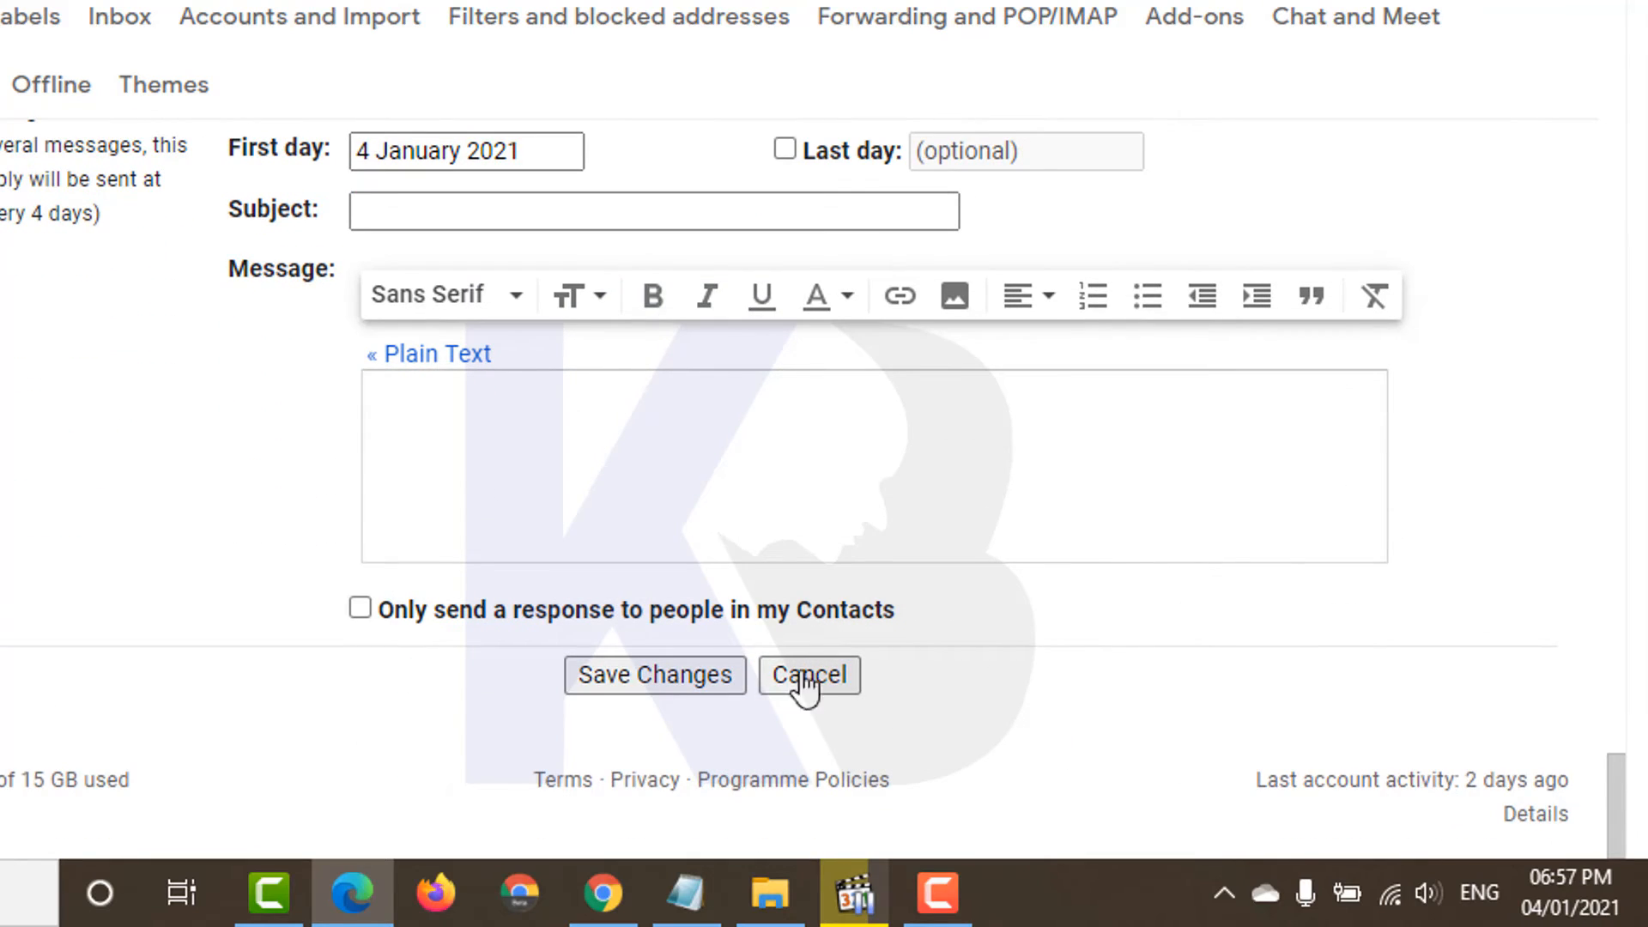
left_click(692, 679)
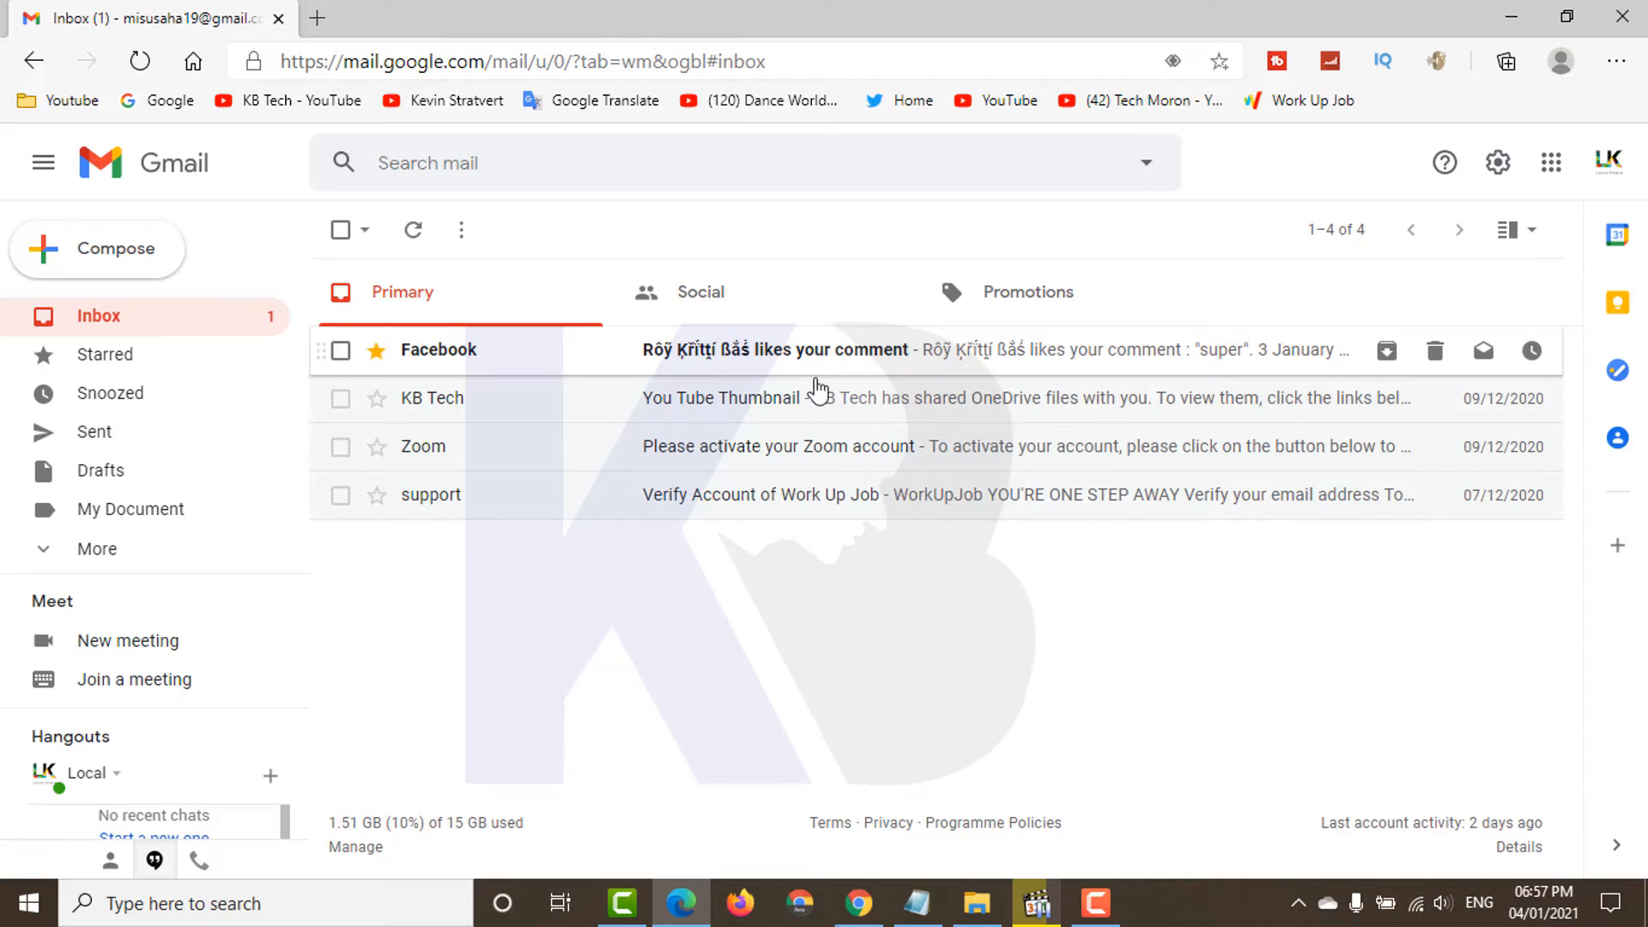
- Open the Social category, clear the star of the first Facebook message and mark it with the yellow star again
left_click(759, 313)
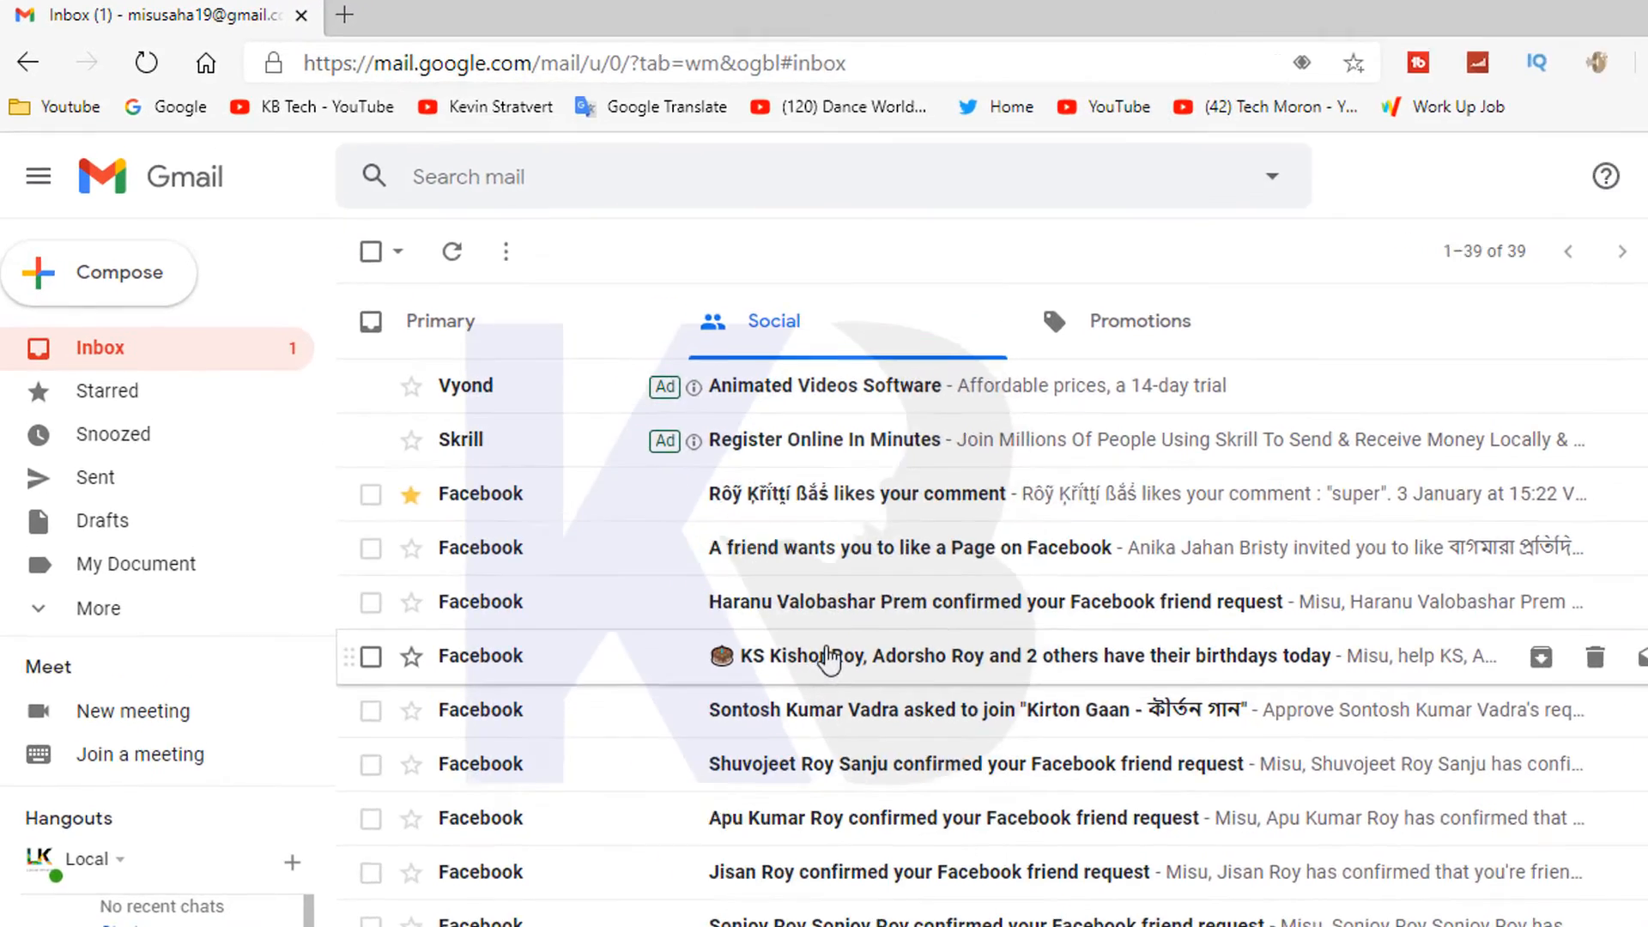
left_click(501, 620)
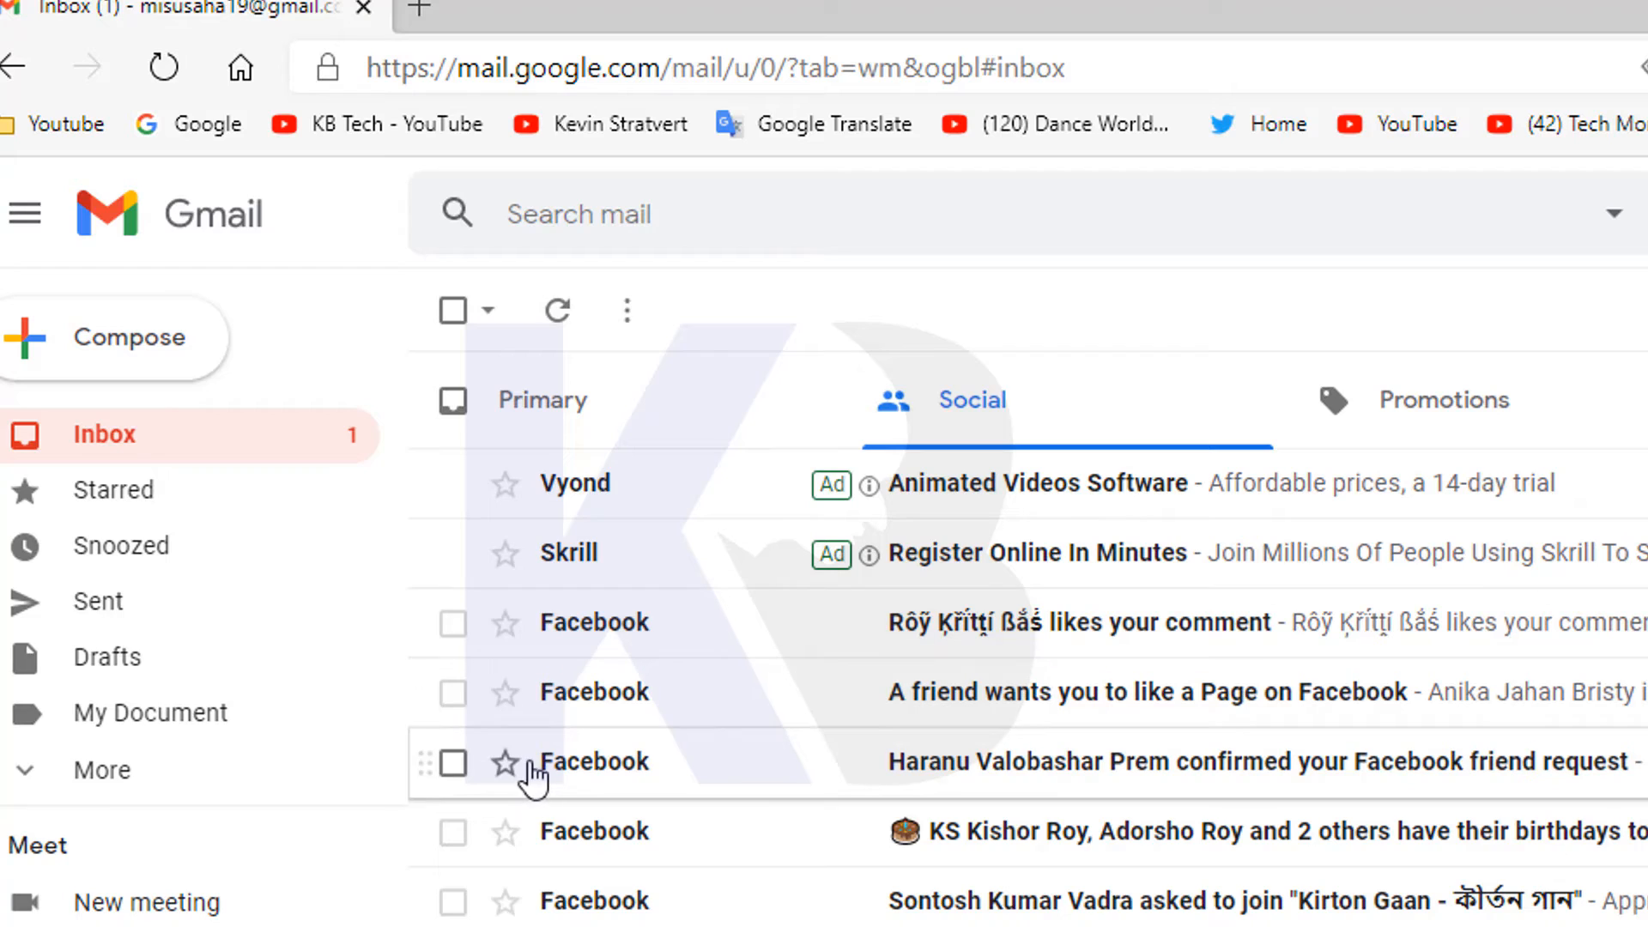
left_click(506, 623)
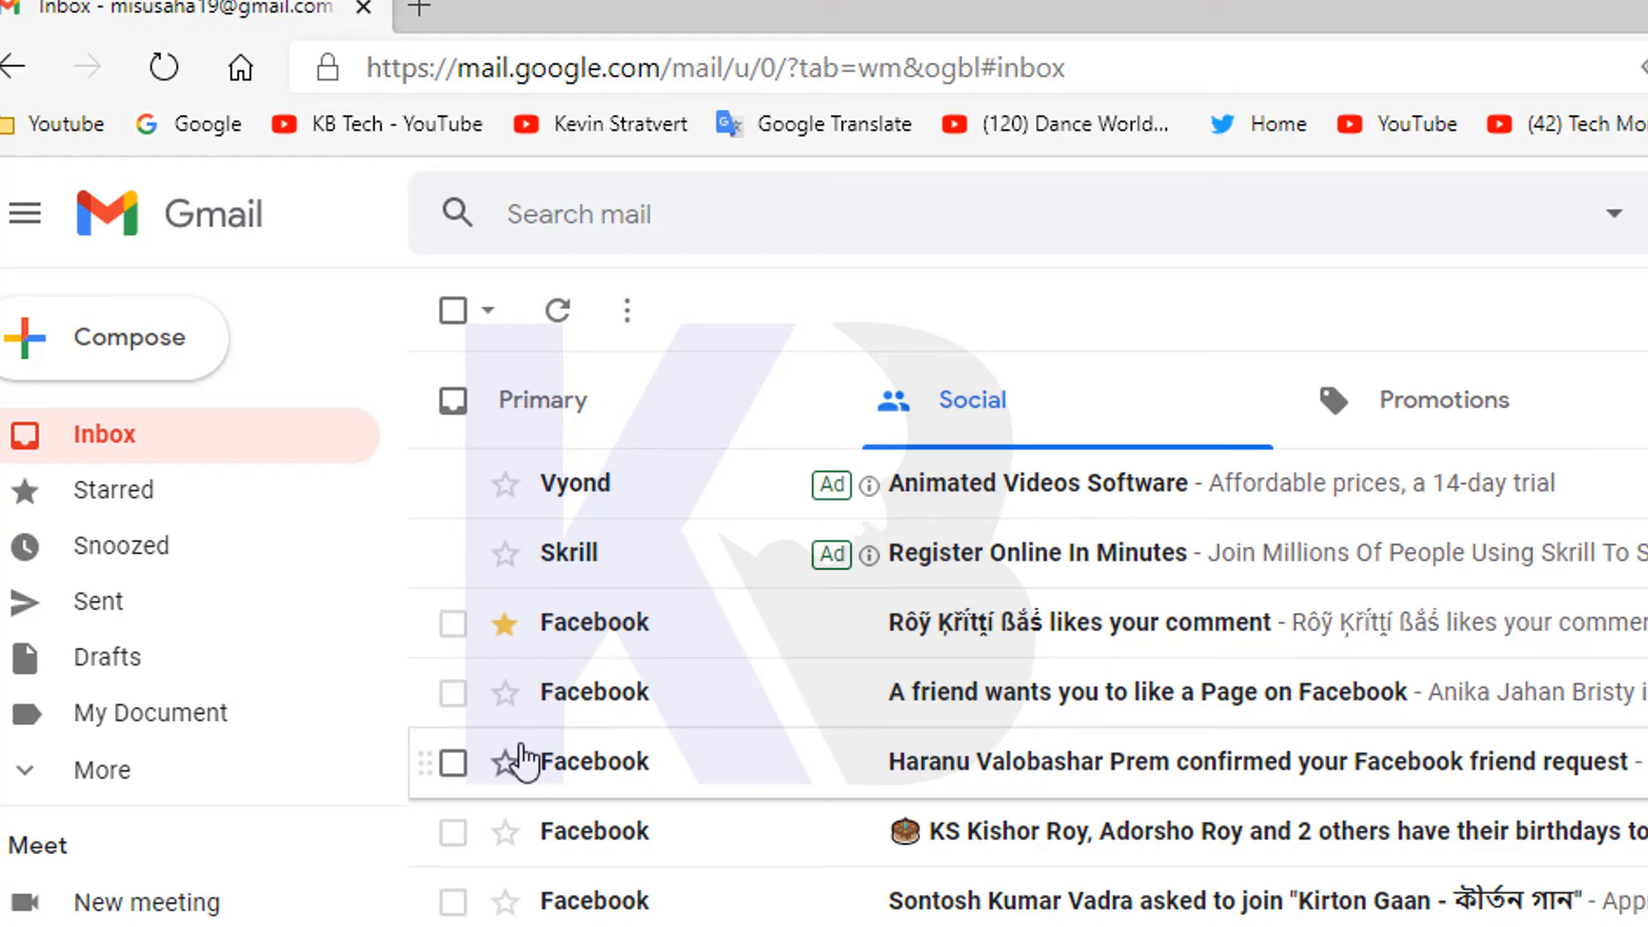
- Cycle the star of the Facebook message "A friend wants you to like a Page on Facebook" to the blue star
left_click(507, 697)
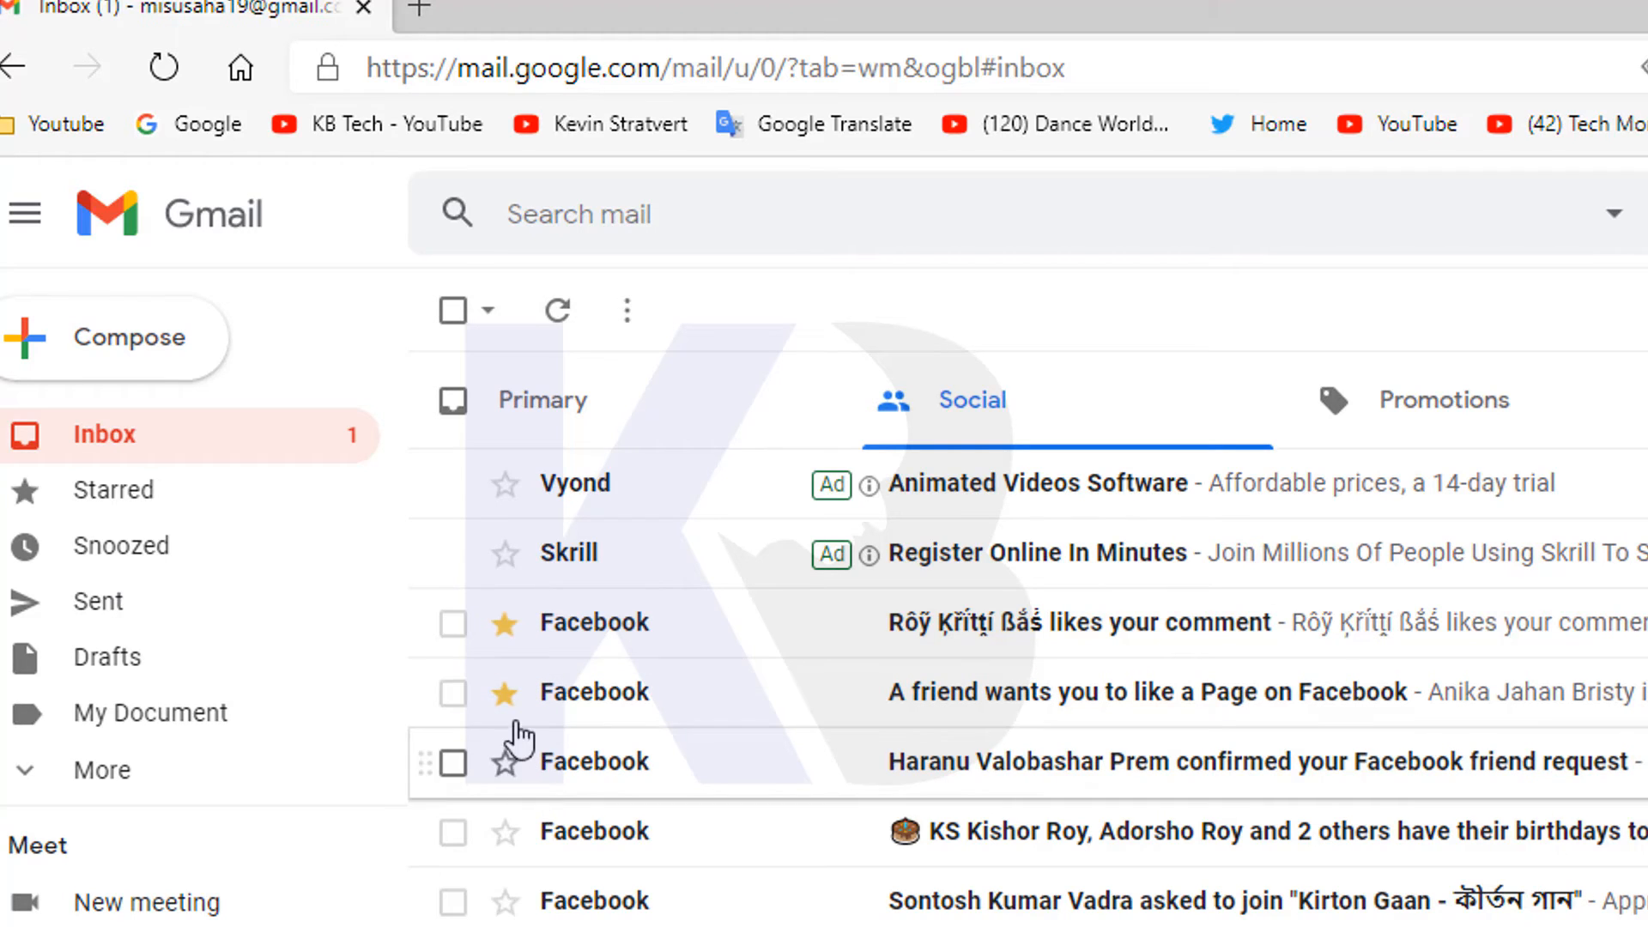
left_click(508, 703)
left_click(506, 697)
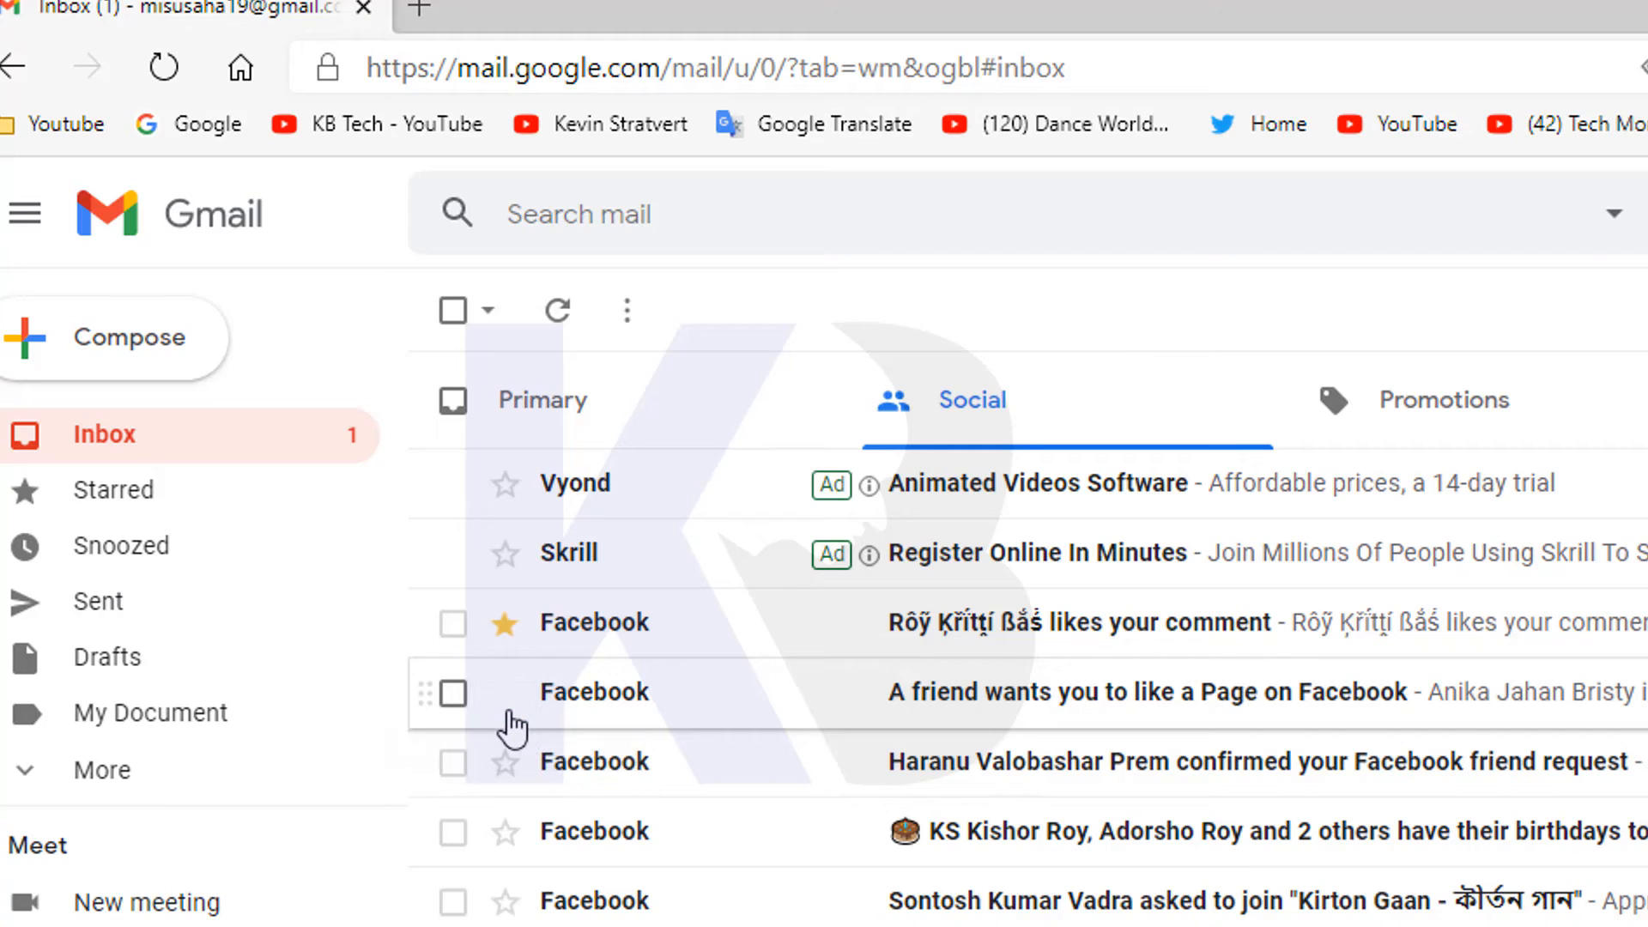
left_click(507, 697)
left_click(507, 697)
left_click(505, 695)
left_click(506, 695)
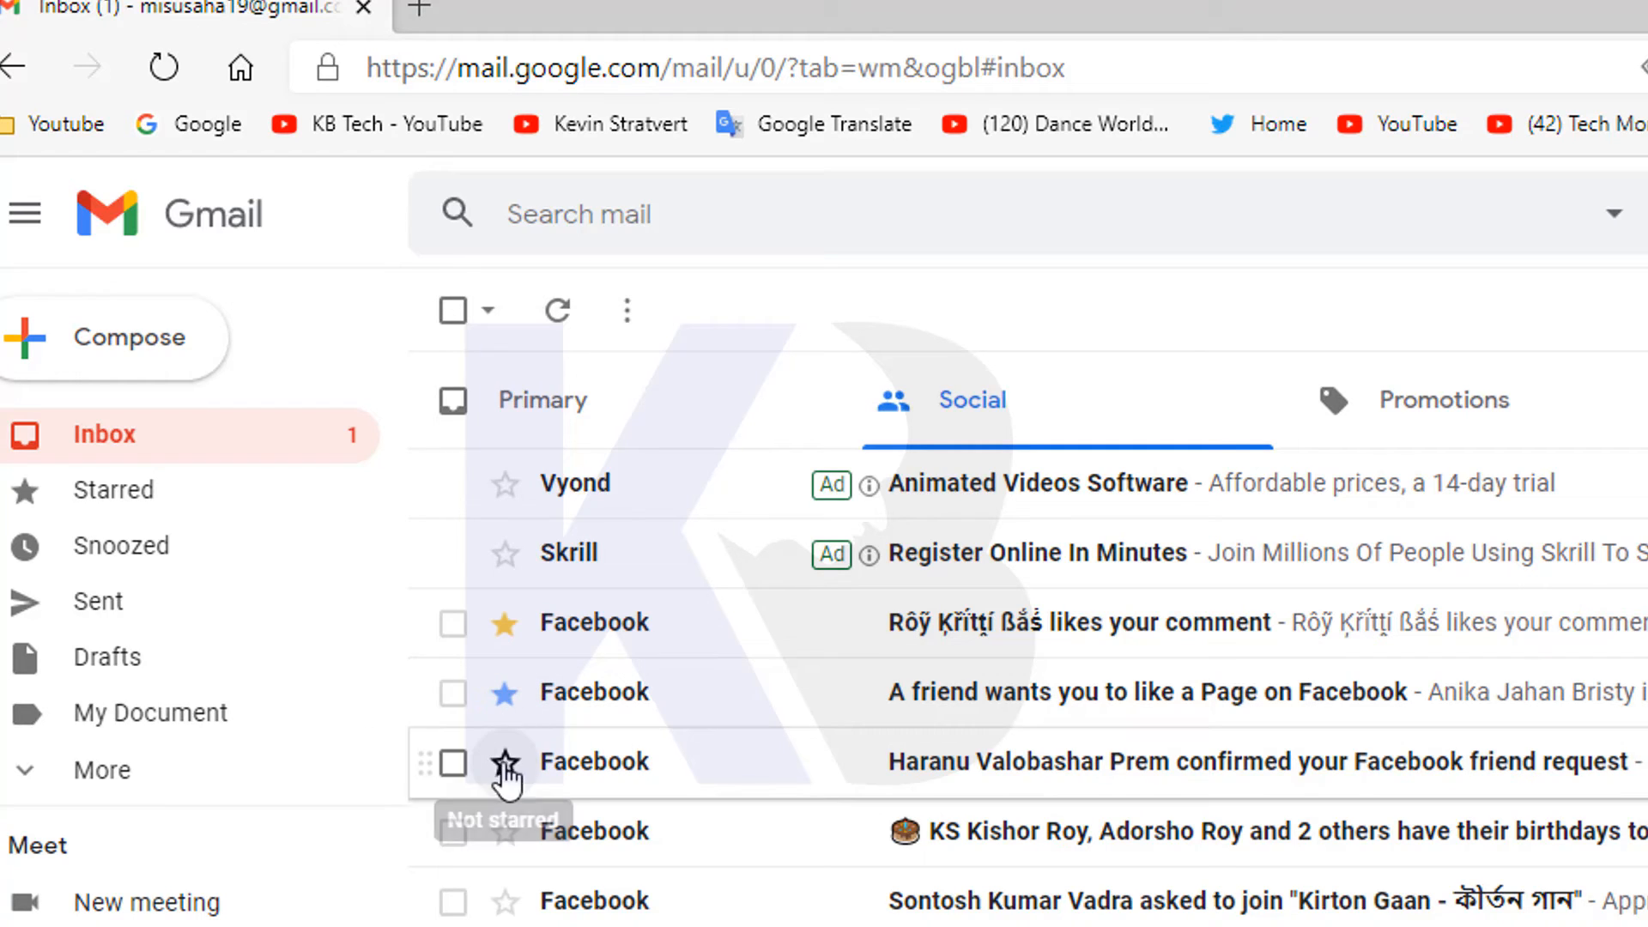
- Mark the third Facebook message, about a confirmed friend request, with green-check and the fourth, about birthdays, with red-bang
left_click(505, 763)
left_click(506, 763)
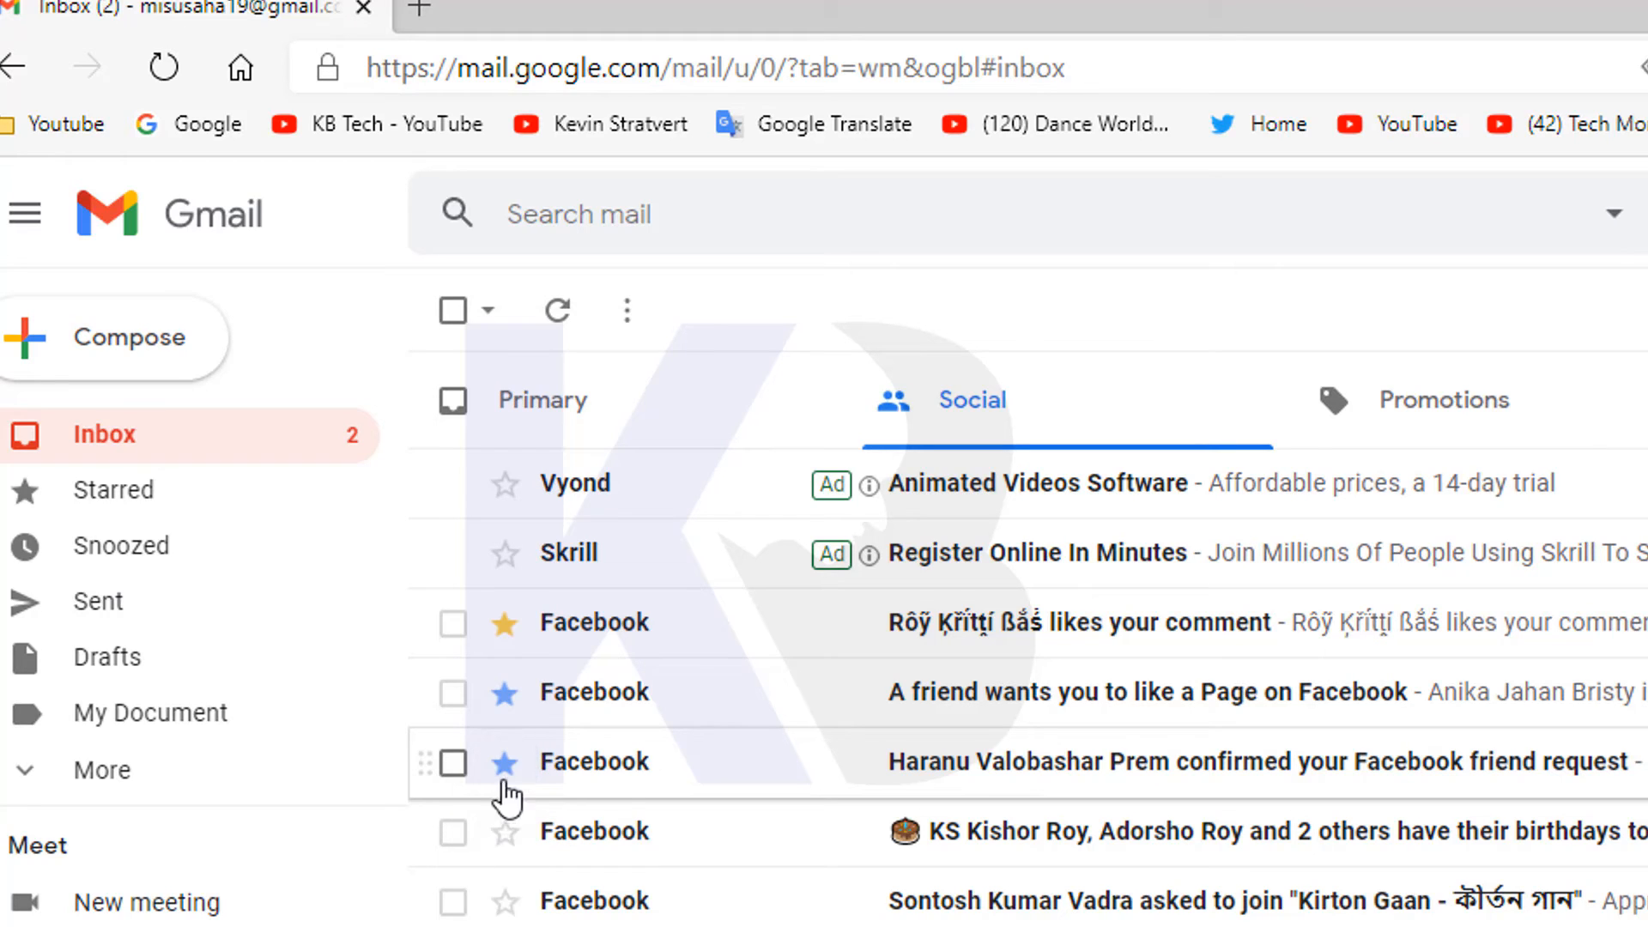
left_click(505, 763)
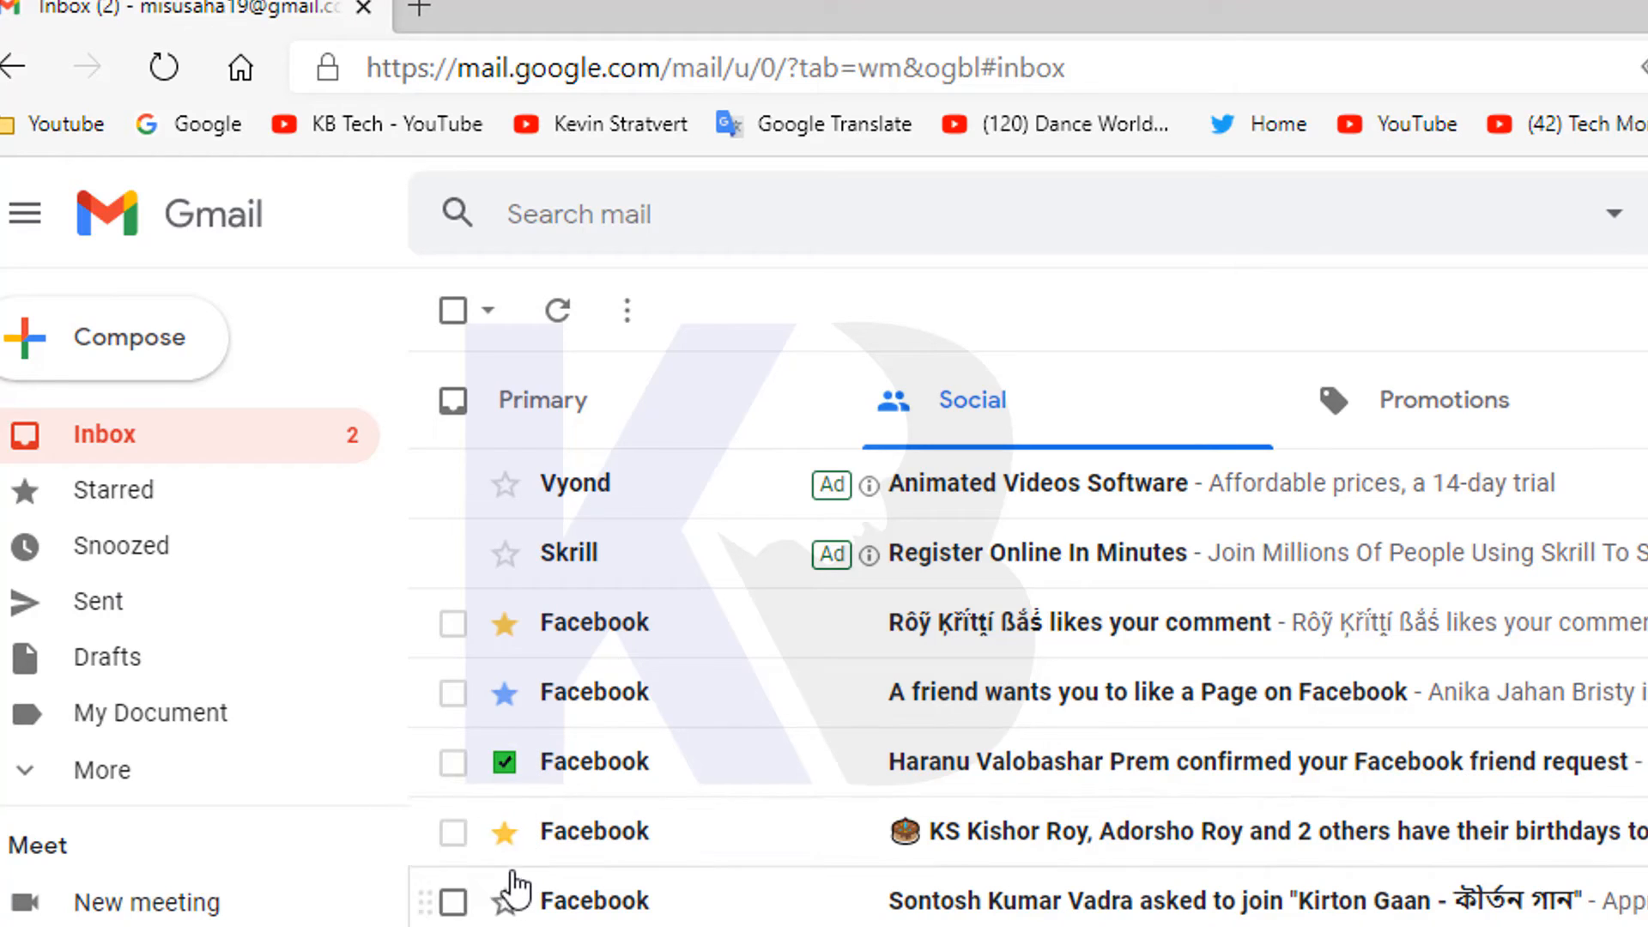
left_click(505, 831)
left_click(506, 831)
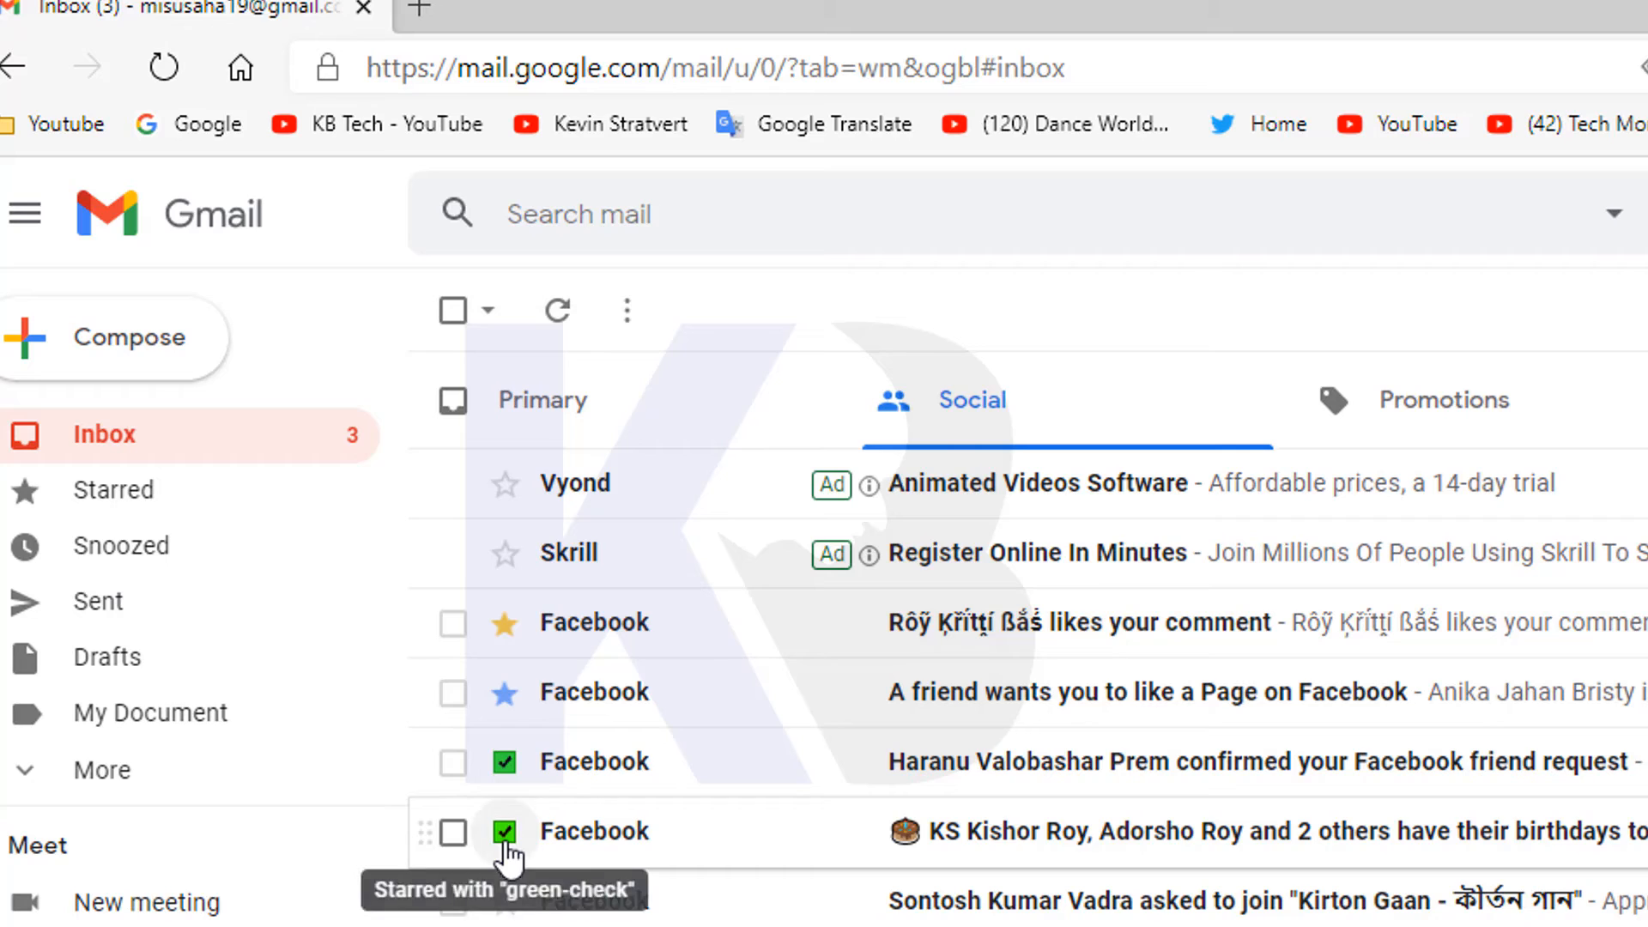
left_click(505, 835)
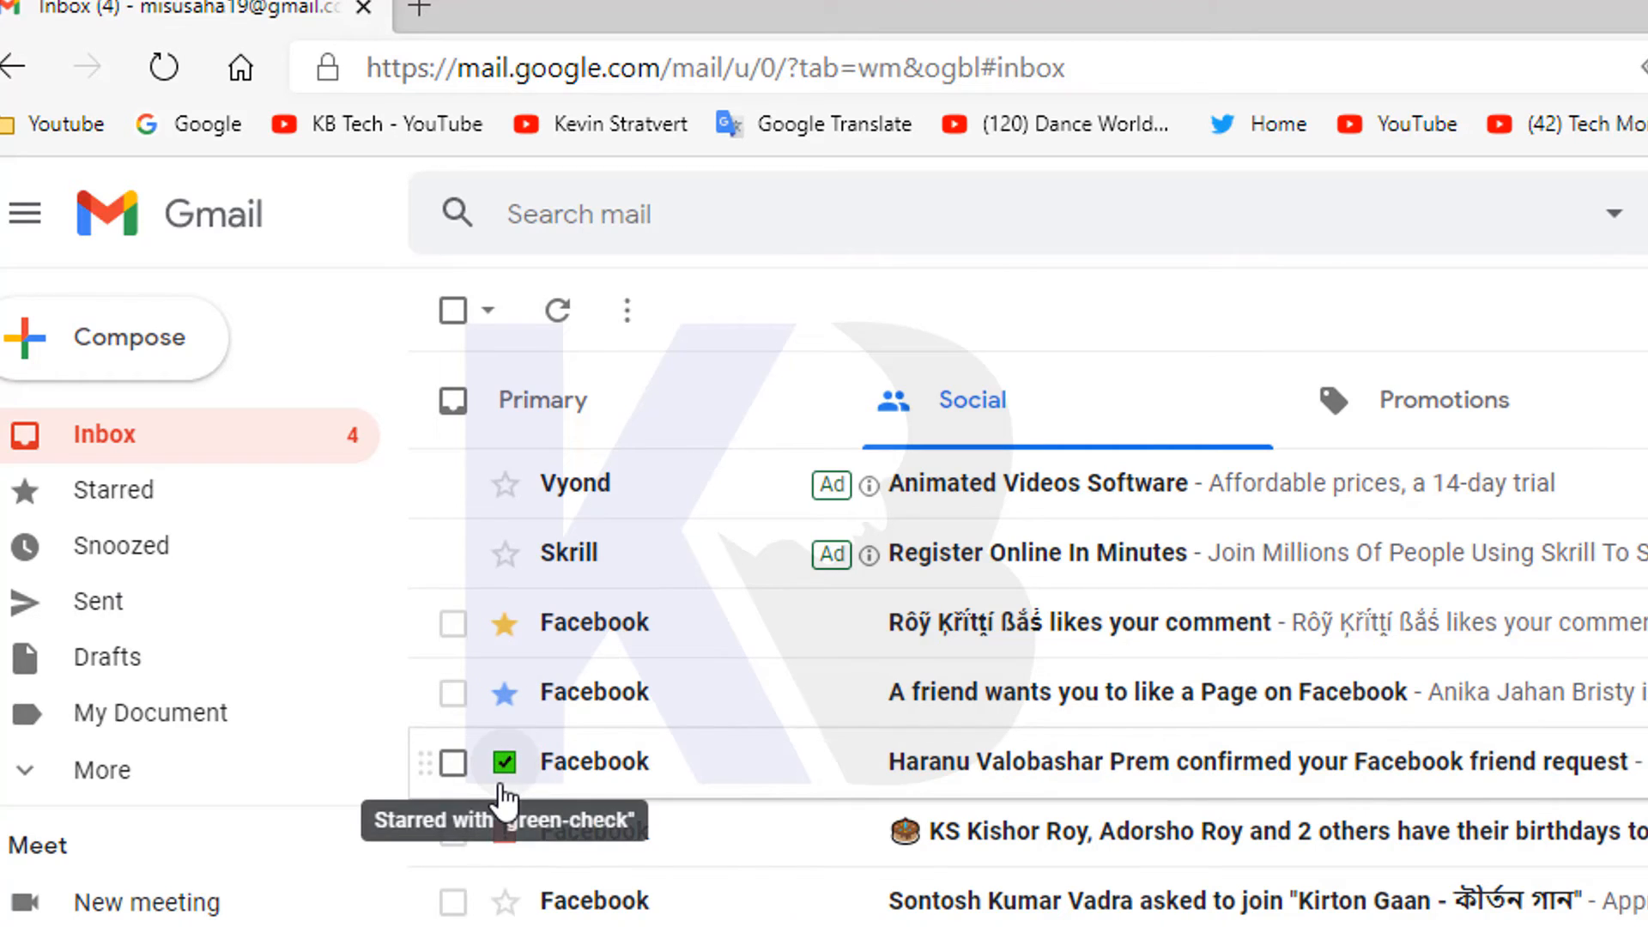
- Open the Starred list to view all messages marked with the different stars
left_click(167, 502)
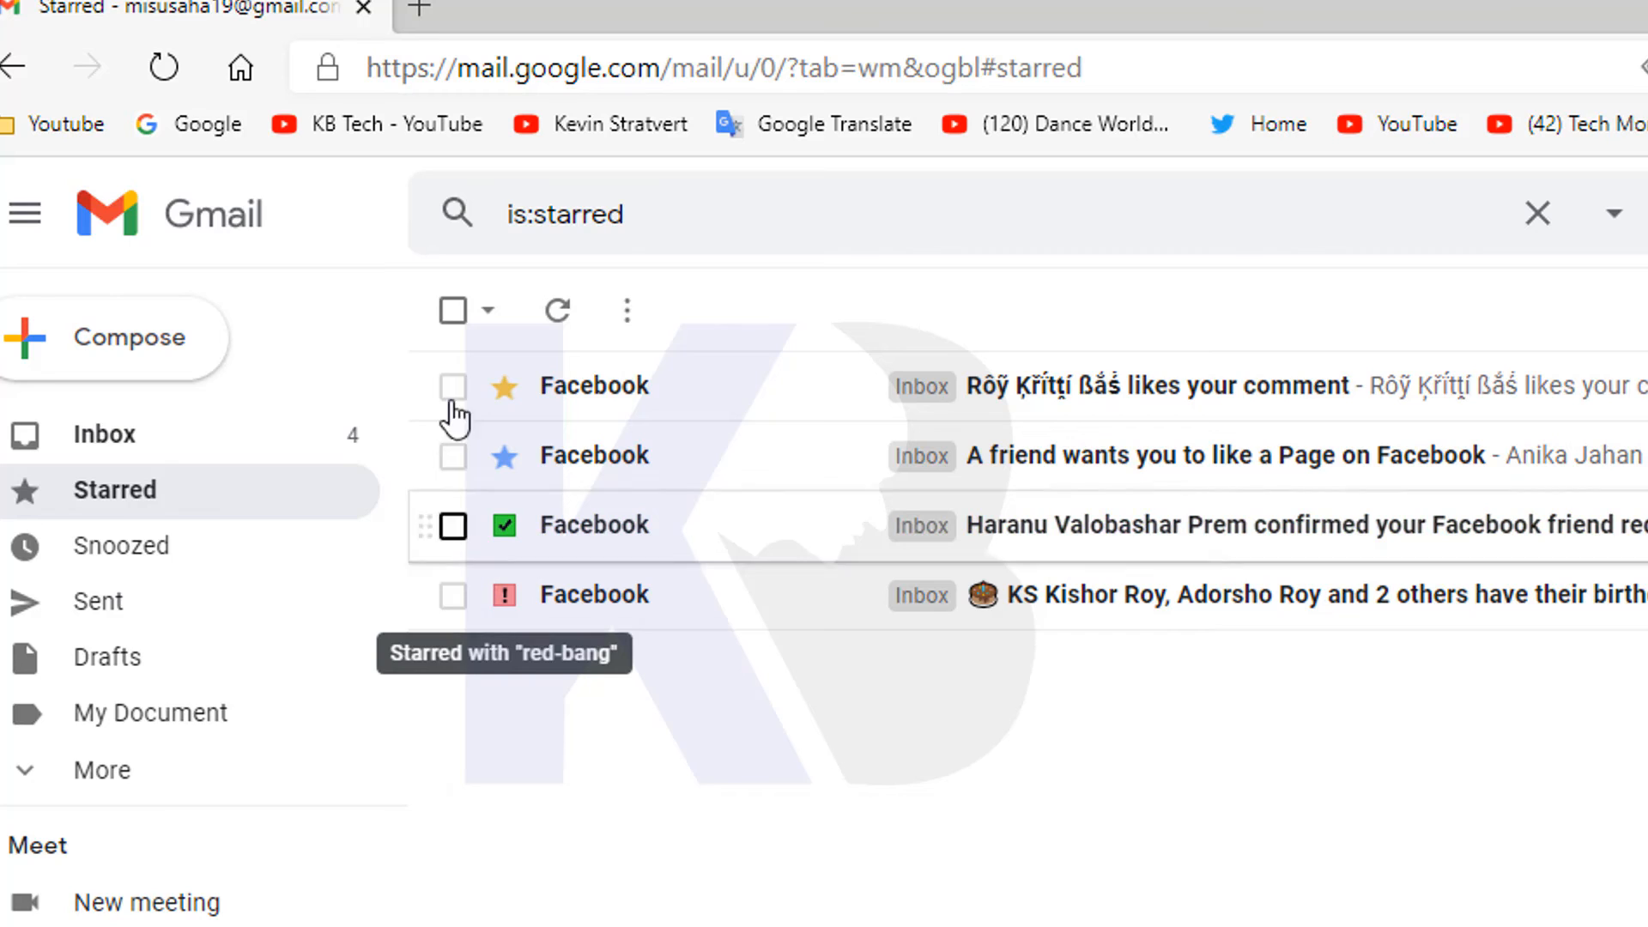
left_click(452, 311)
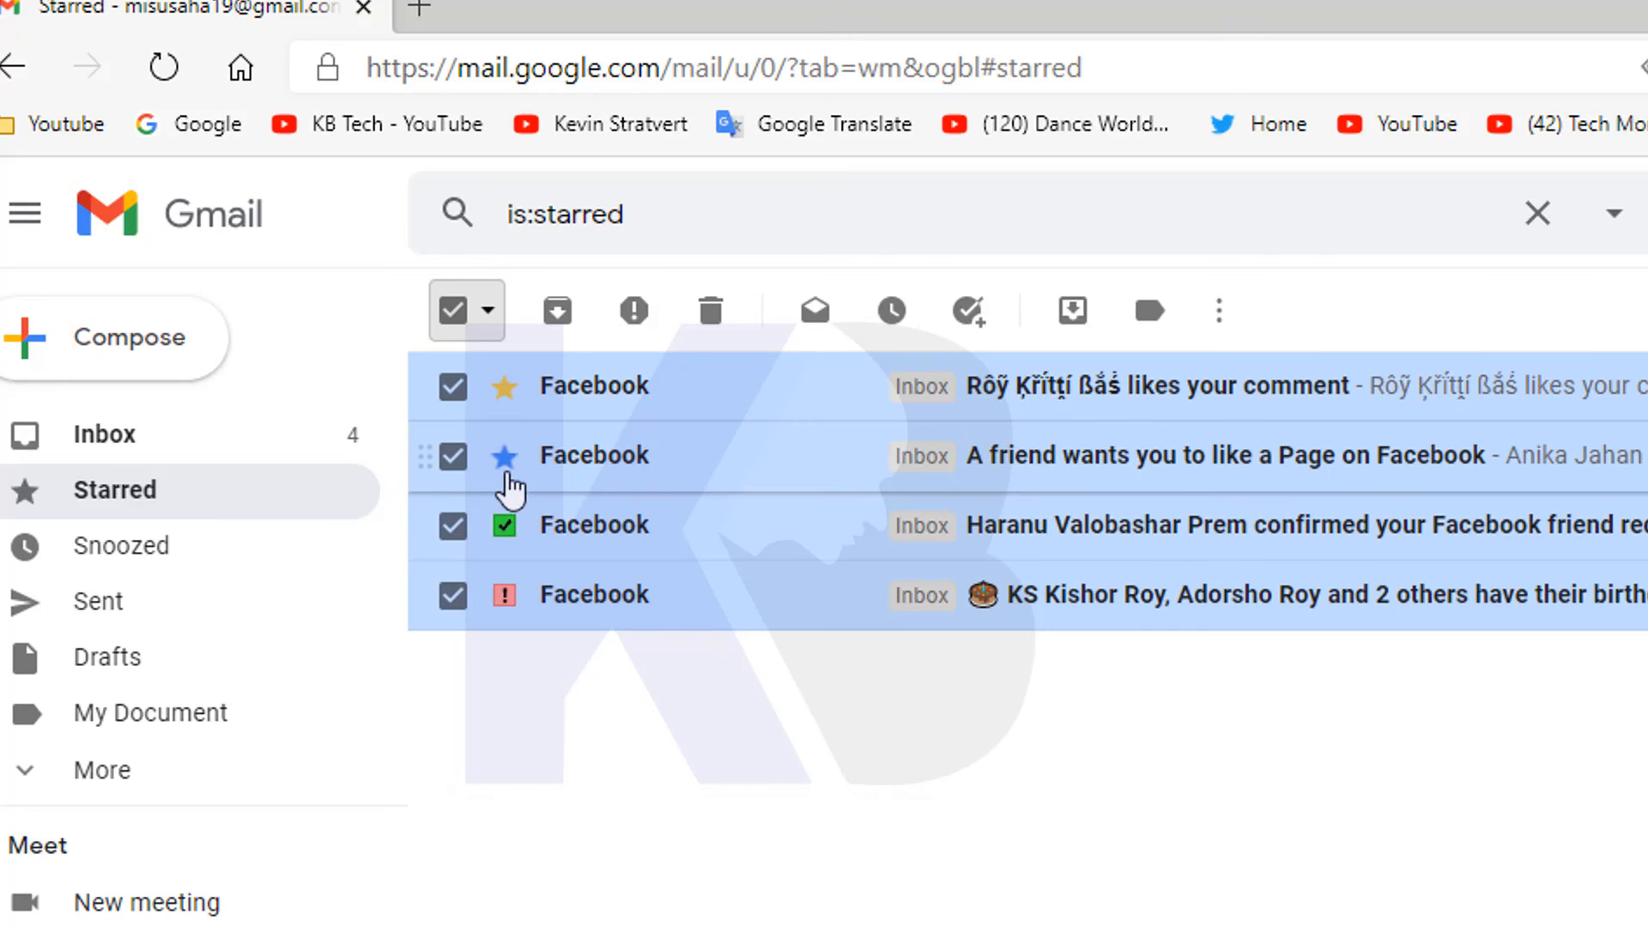
left_click(453, 391)
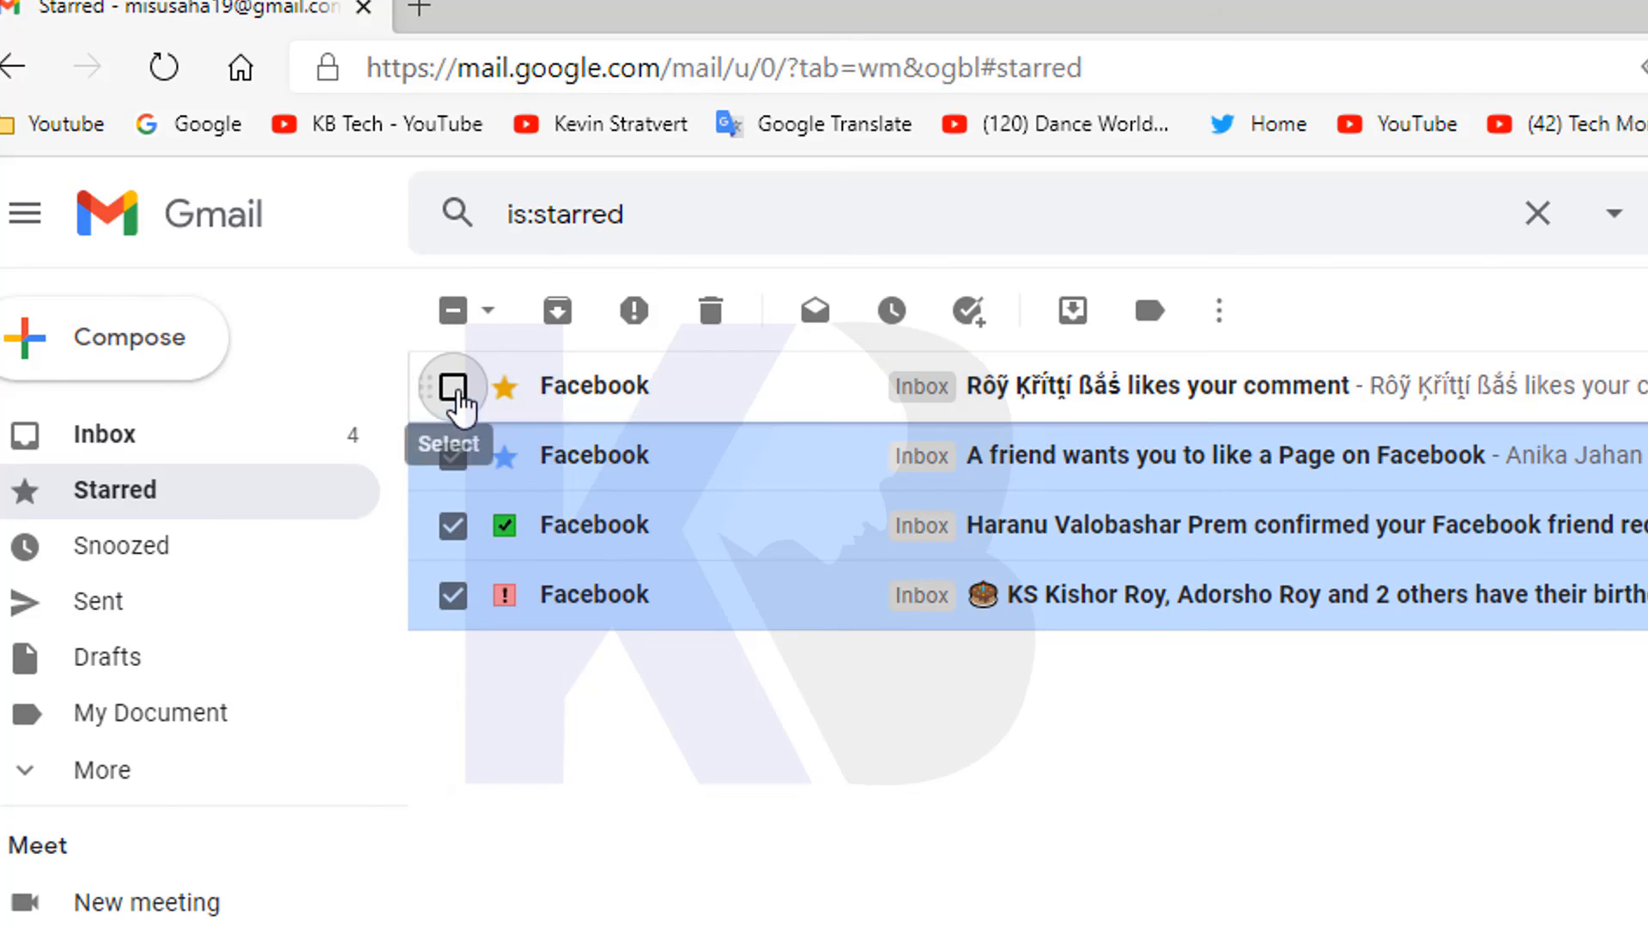
left_click(454, 457)
left_click(454, 525)
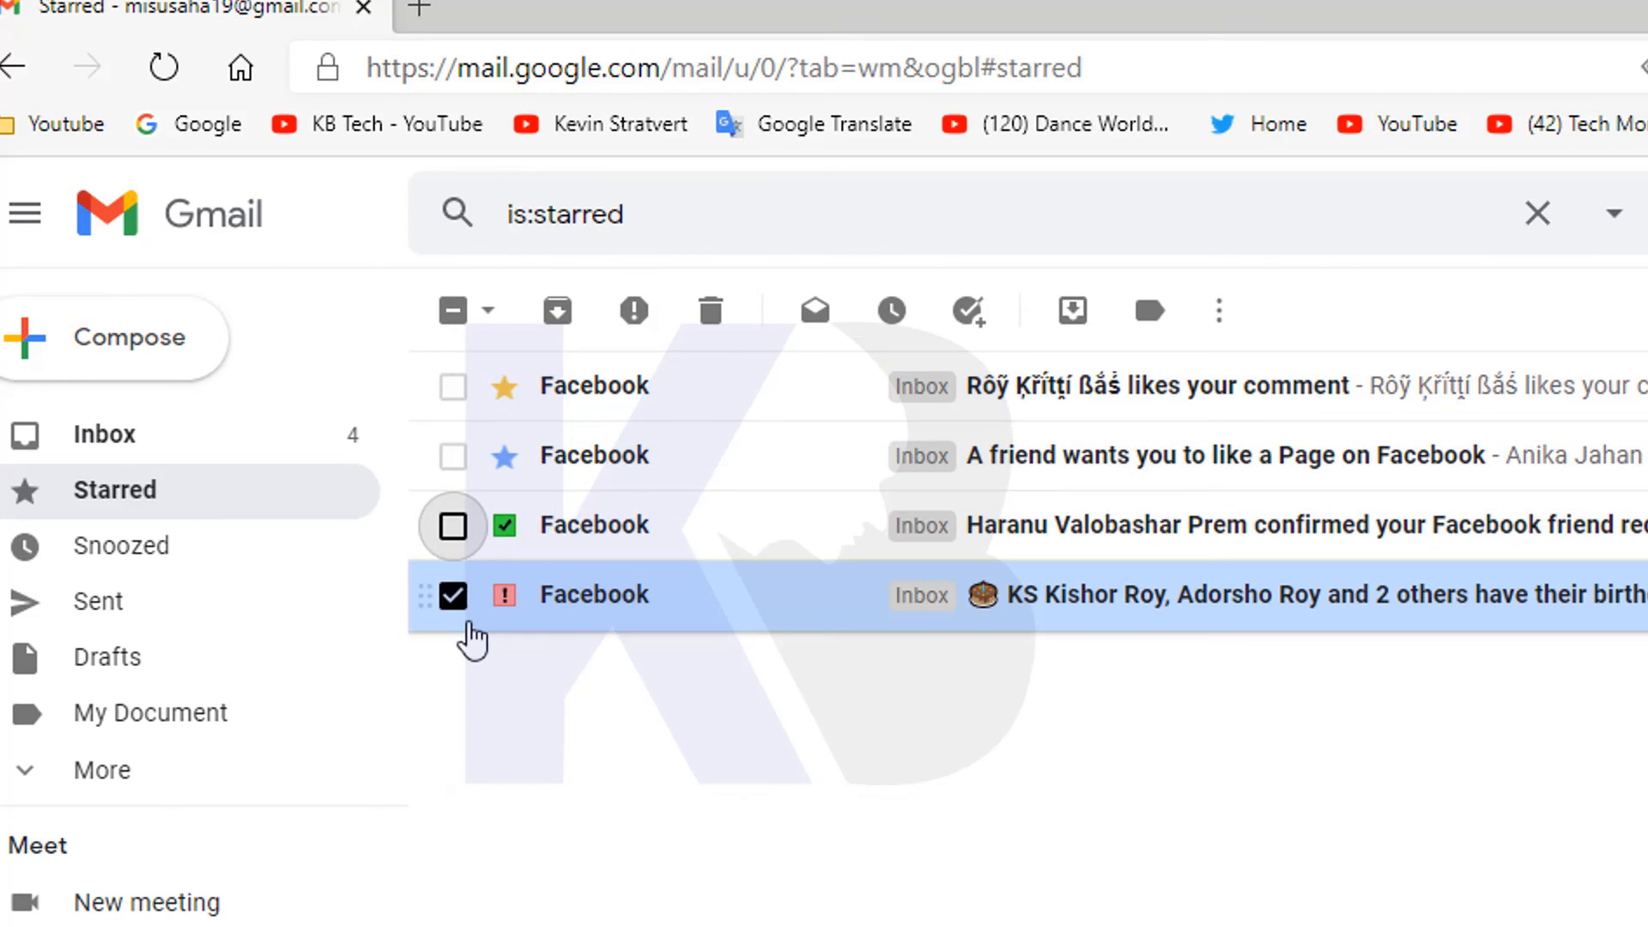
left_click(453, 596)
- Remove the stars from all four Facebook messages in the Starred list and return to the inbox's Social category
left_click(504, 528)
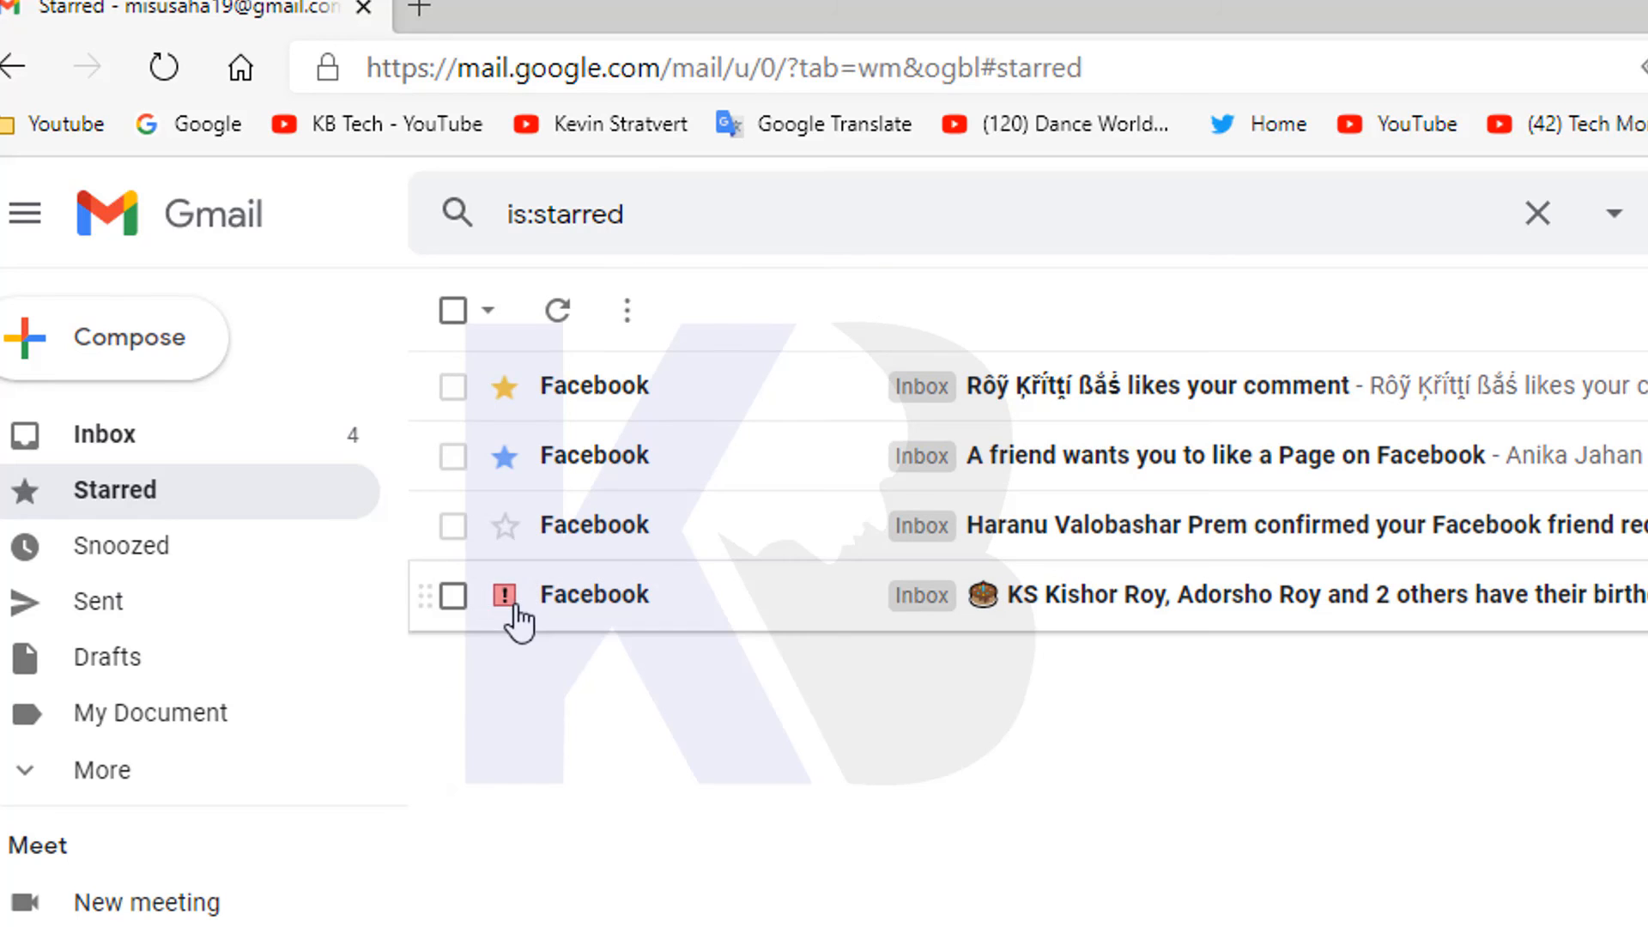
left_click(507, 597)
left_click(506, 457)
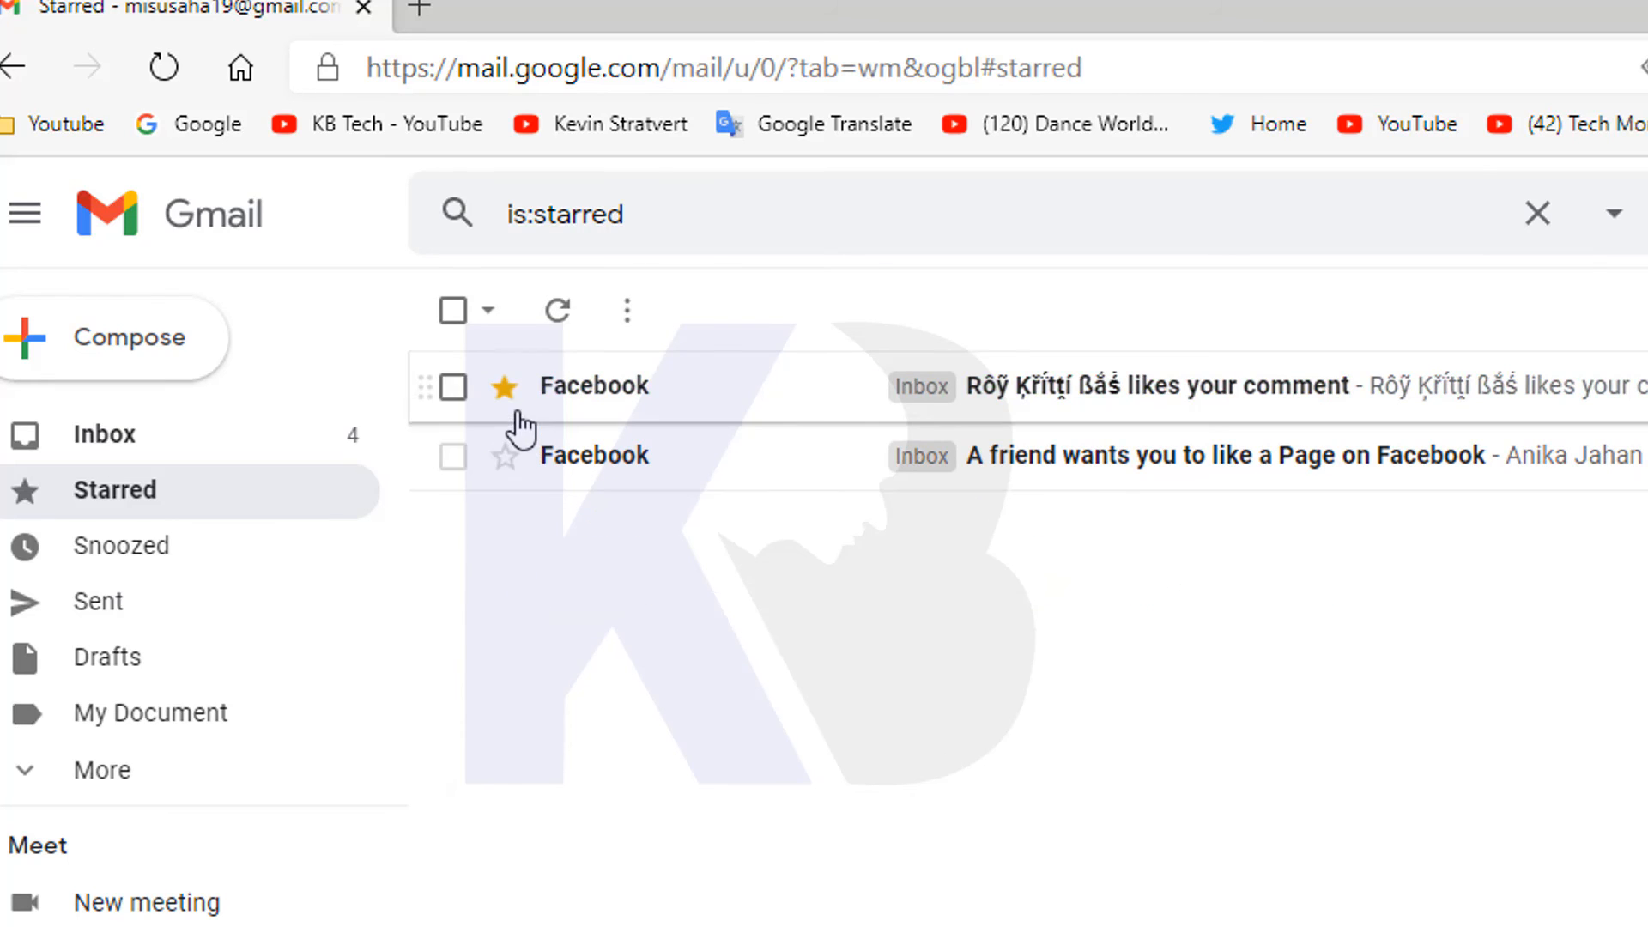
left_click(505, 388)
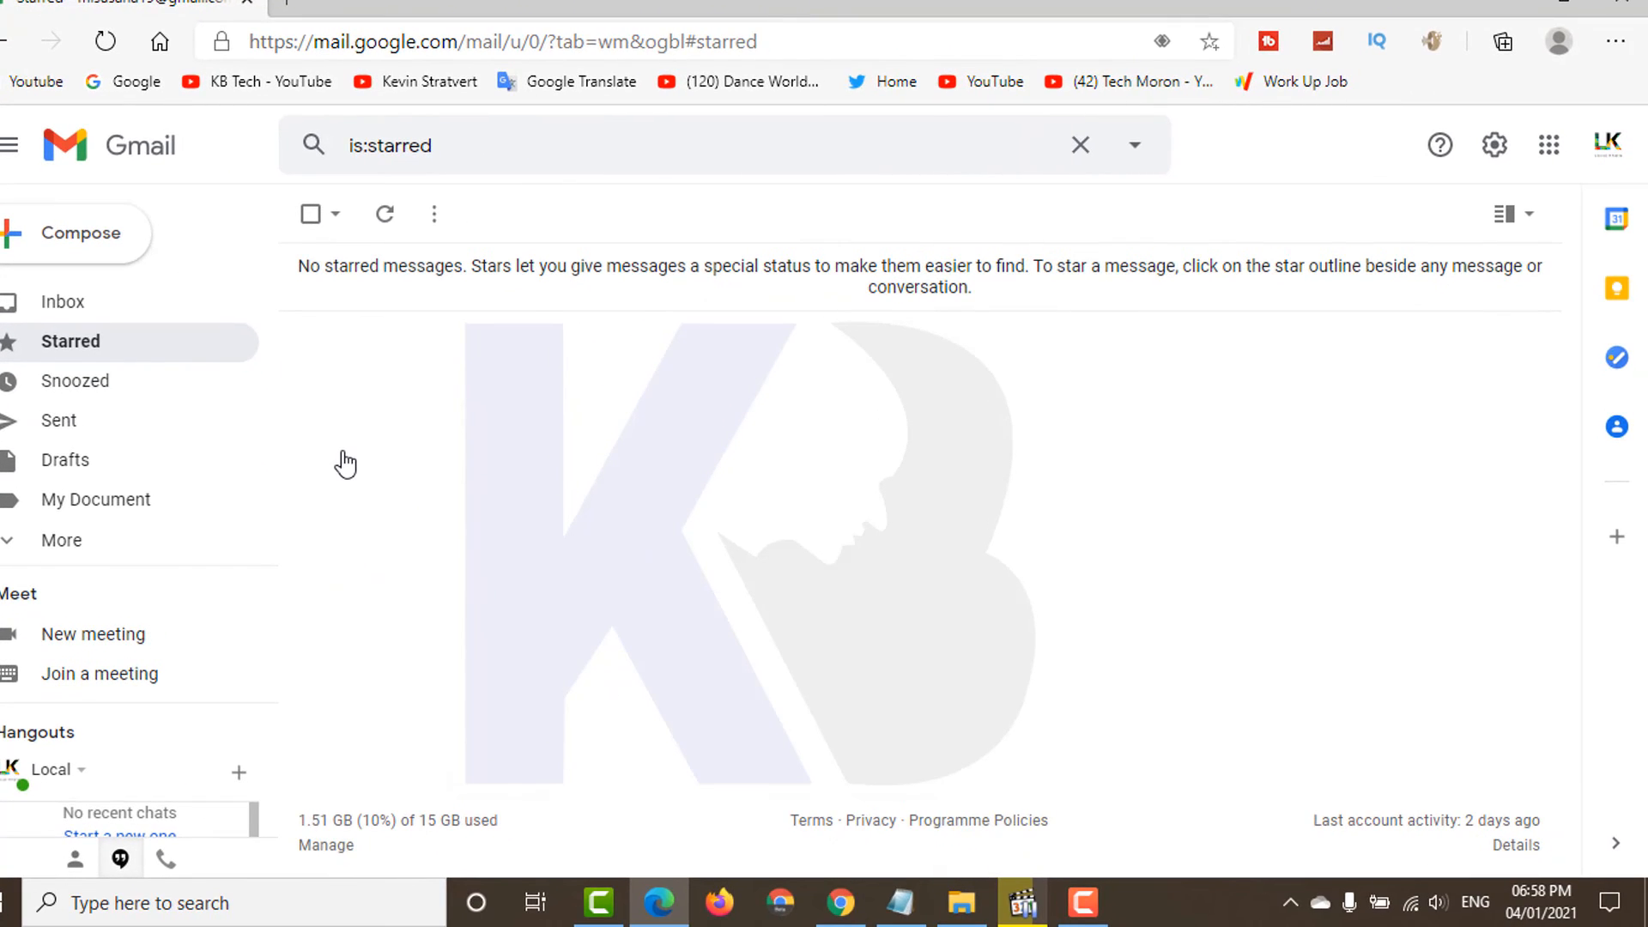
left_click(120, 307)
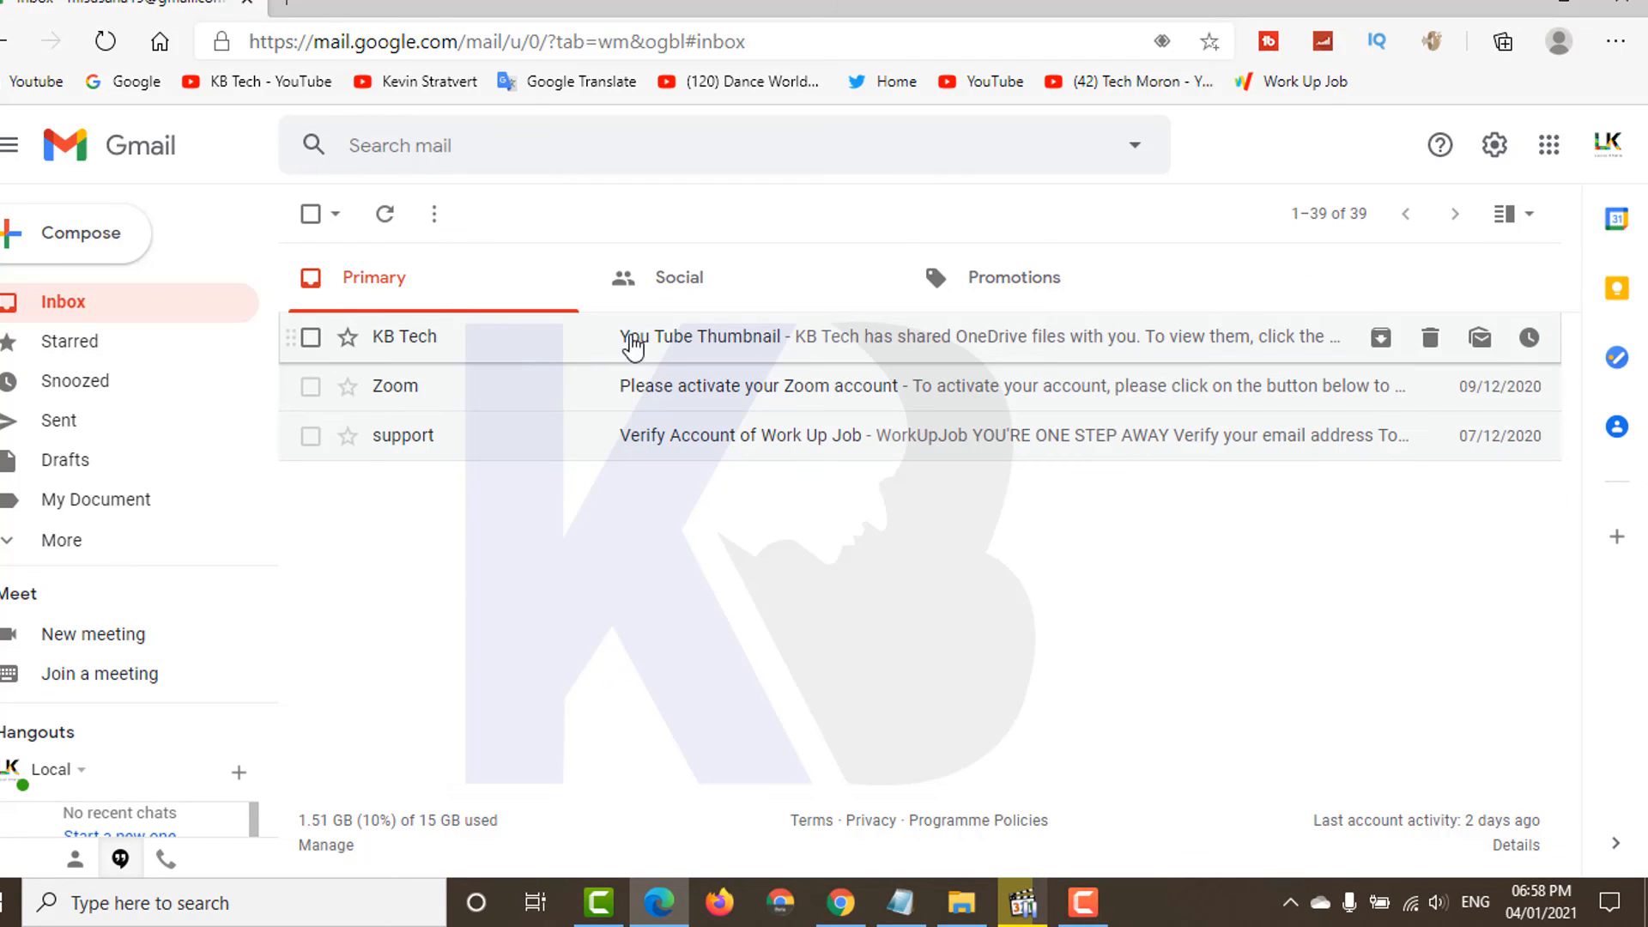
left_click(713, 292)
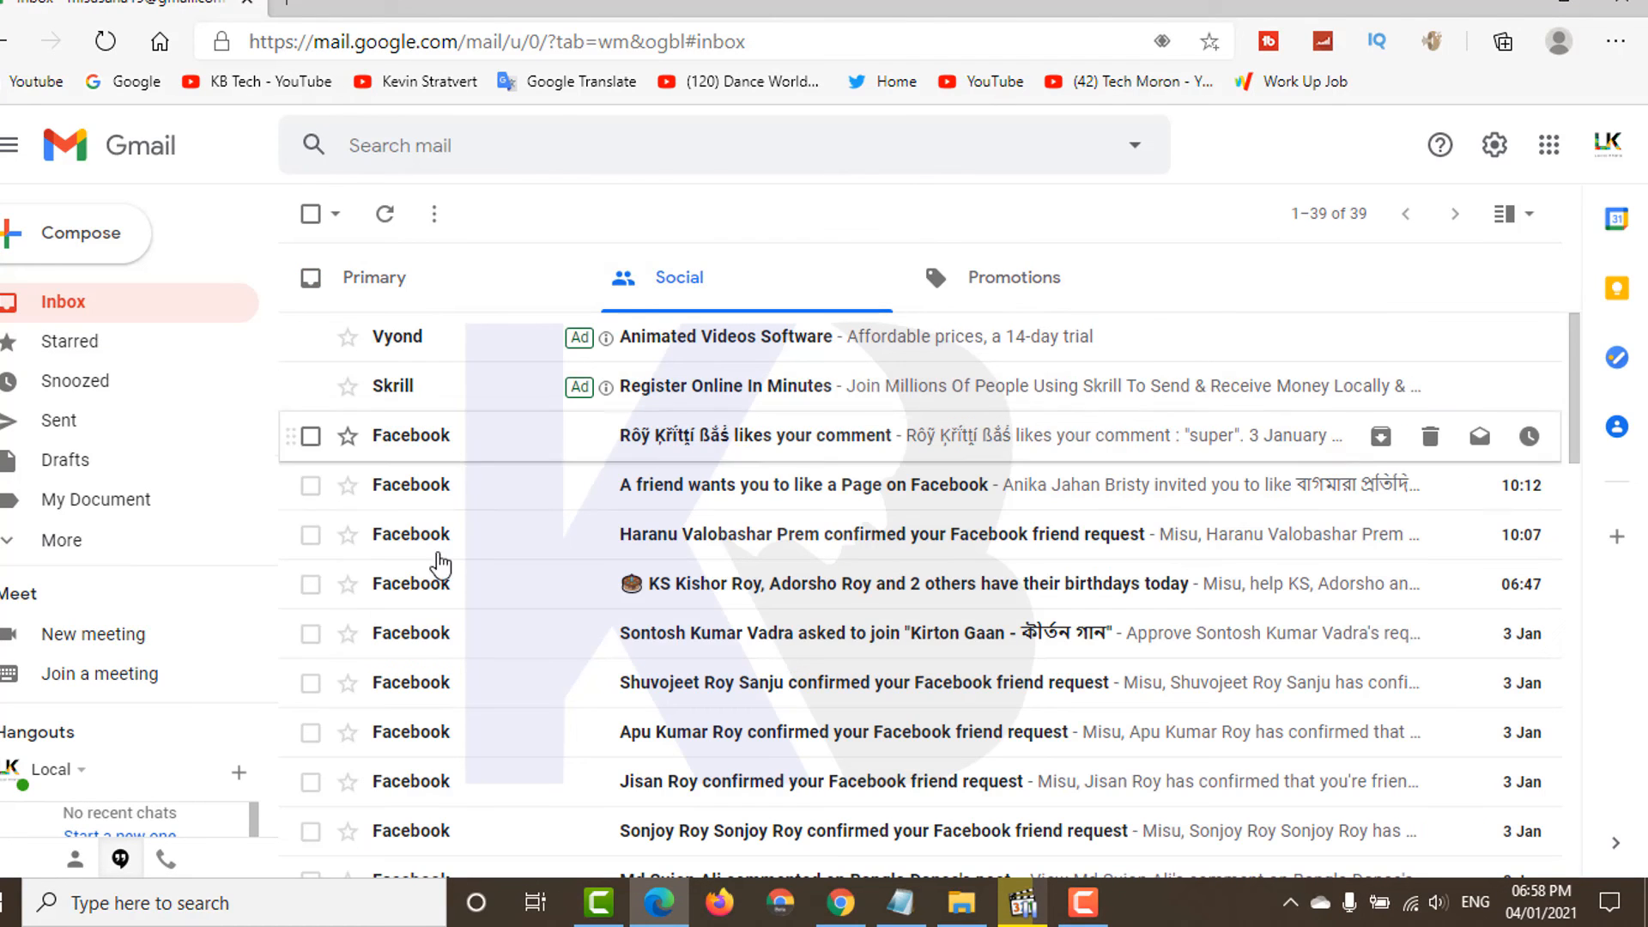